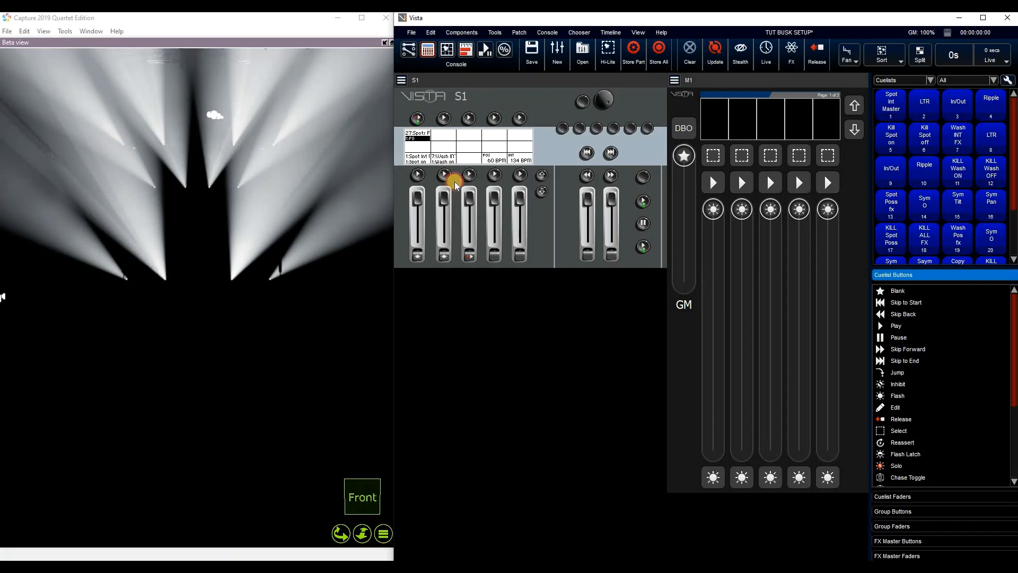
Trigger the Spots FO cuelist repeatedly on S1's first playback to demonstrate its effect on the spot beams
{"action": "left_click", "coordinate": [418, 122]}
{"action": "left_click", "coordinate": [417, 118]}
{"action": "left_click", "coordinate": [418, 119]}
{"action": "left_click", "coordinate": [418, 142]}
{"action": "left_click", "coordinate": [439, 172]}
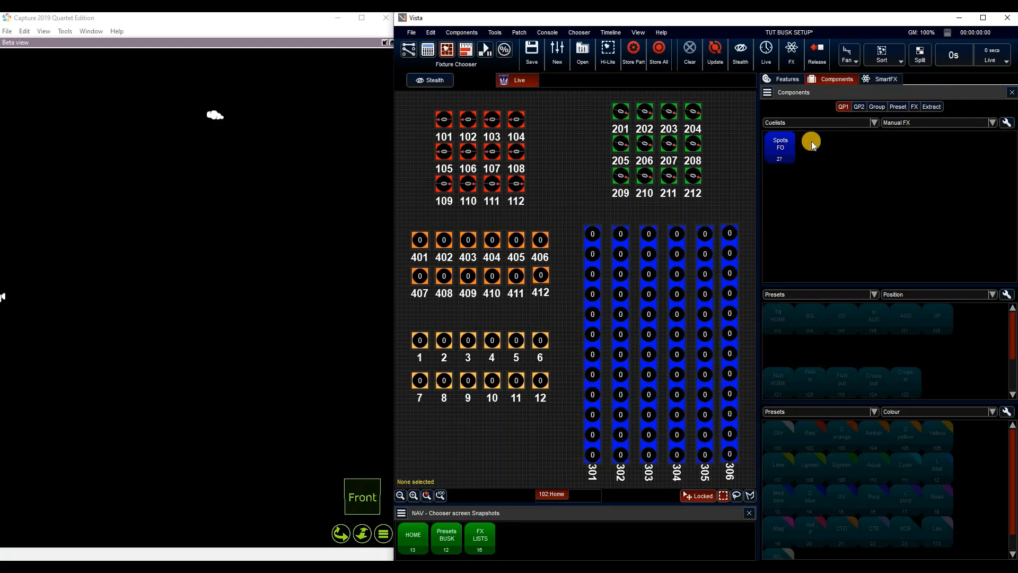
Create a cuelist named Spot strobe on the Manual FX page and open it for editing
{"action": "right_click", "coordinate": [866, 155]}
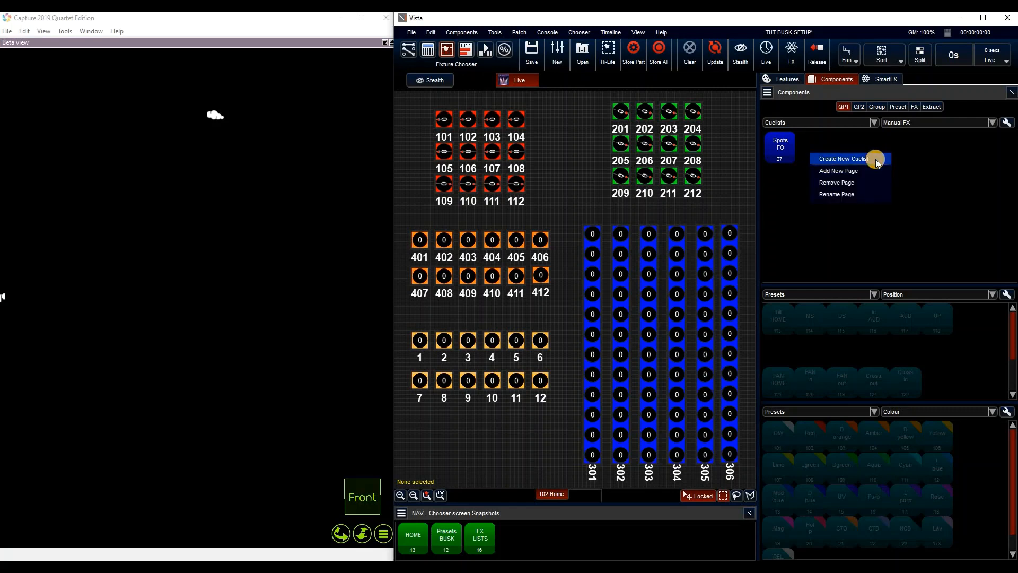
{"action": "left_click", "coordinate": [877, 159]}
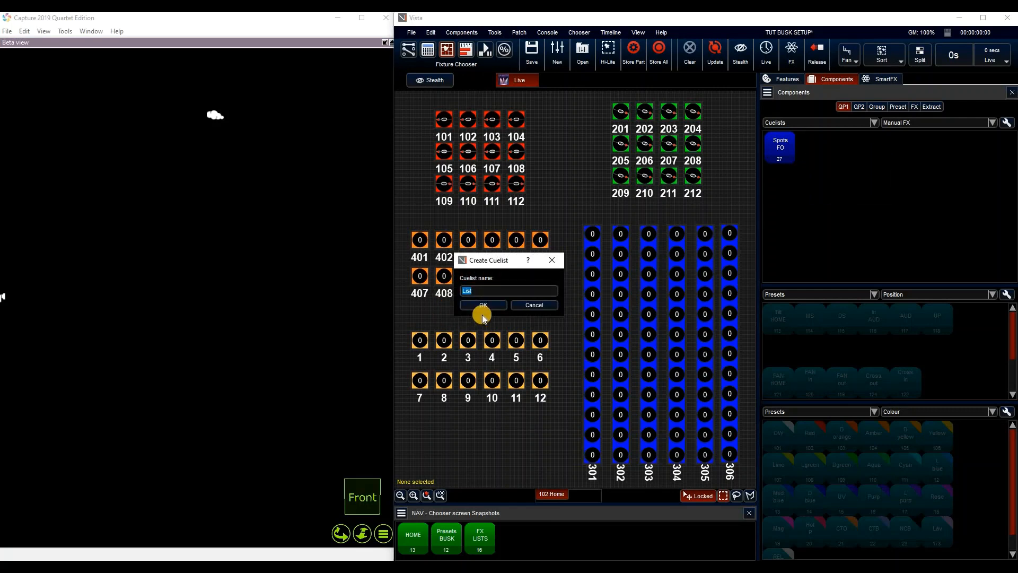
{"action": "type", "text": "Spot strobe"}
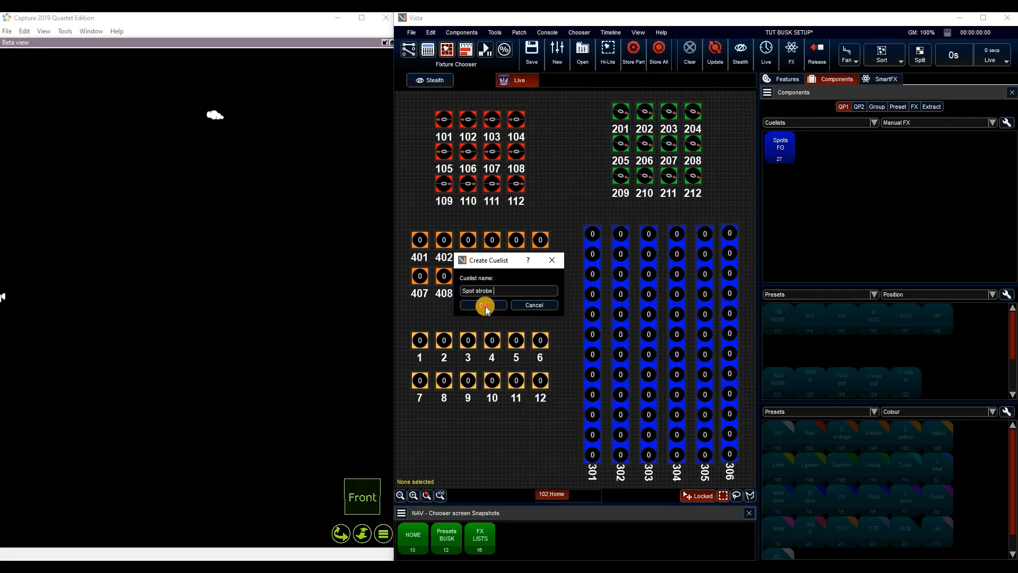
{"action": "key", "text": "Return"}
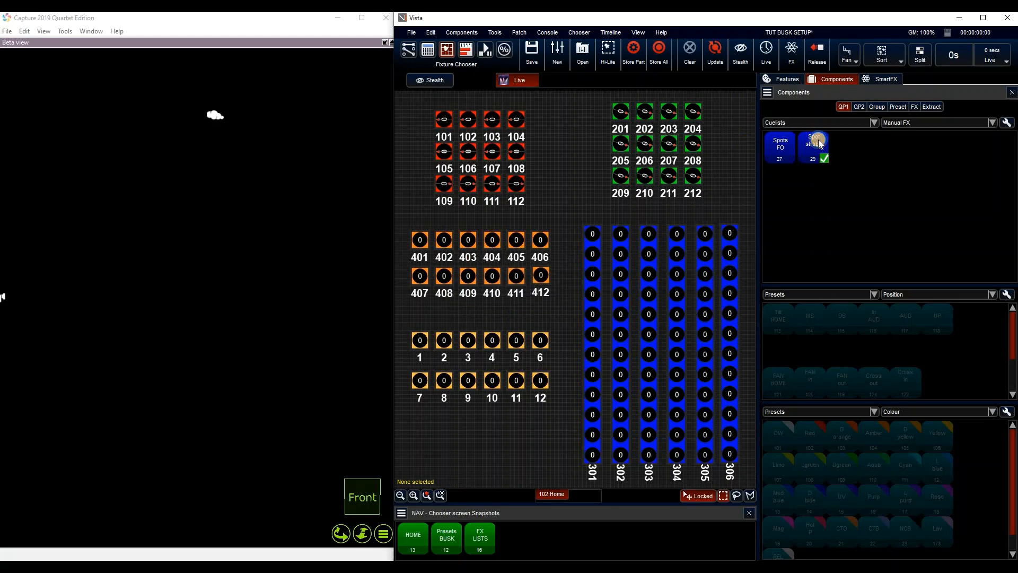
{"action": "right_click", "coordinate": [851, 147]}
{"action": "left_click", "coordinate": [854, 149]}
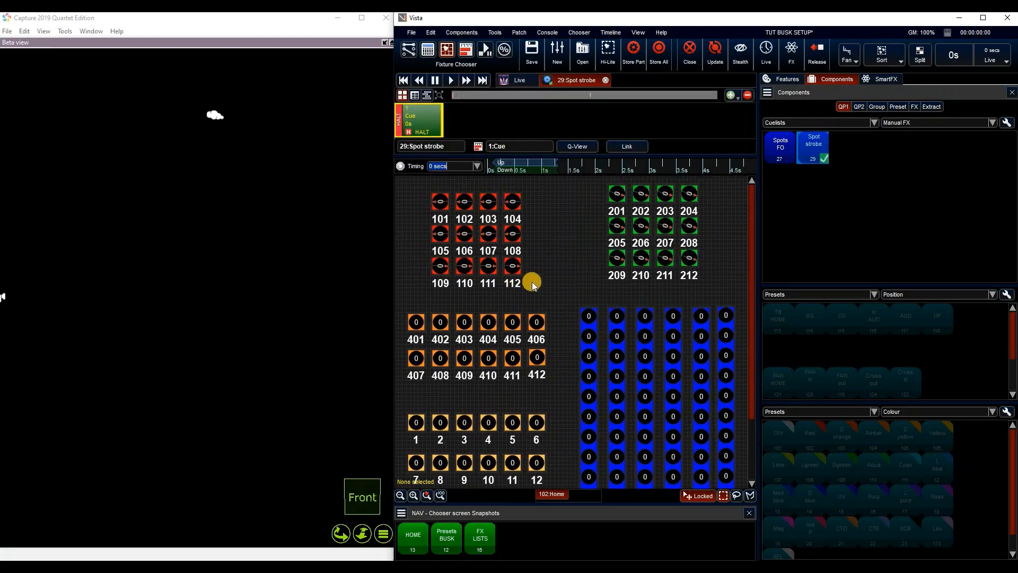
Bring spots 101 to 112 to full intensity in the Live editor and apply the DS position preset
{"action": "left_click_drag", "start_coordinate": [420, 183], "coordinate": [537, 289]}
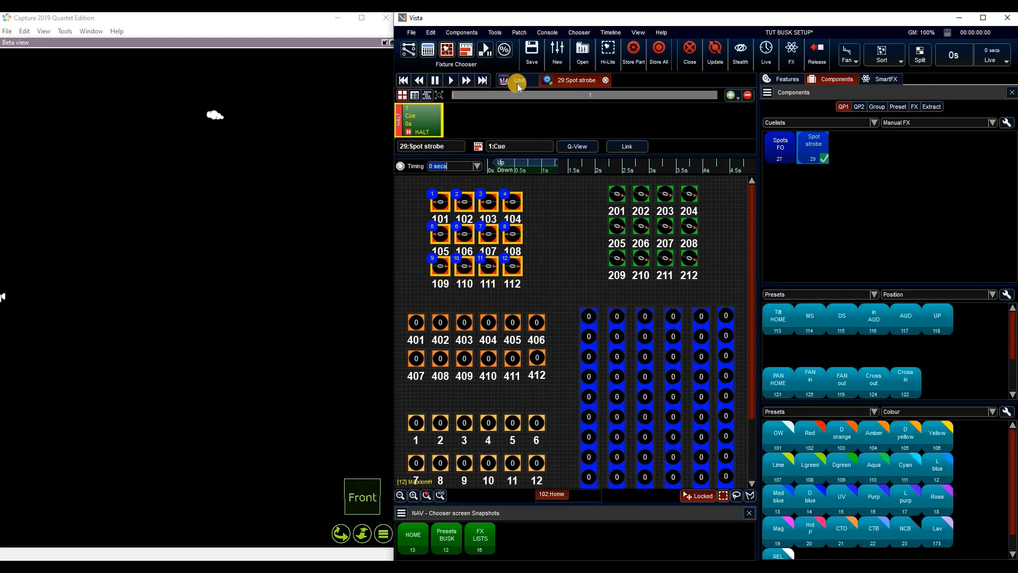
{"action": "left_click", "coordinate": [519, 83]}
{"action": "left_click", "coordinate": [782, 79]}
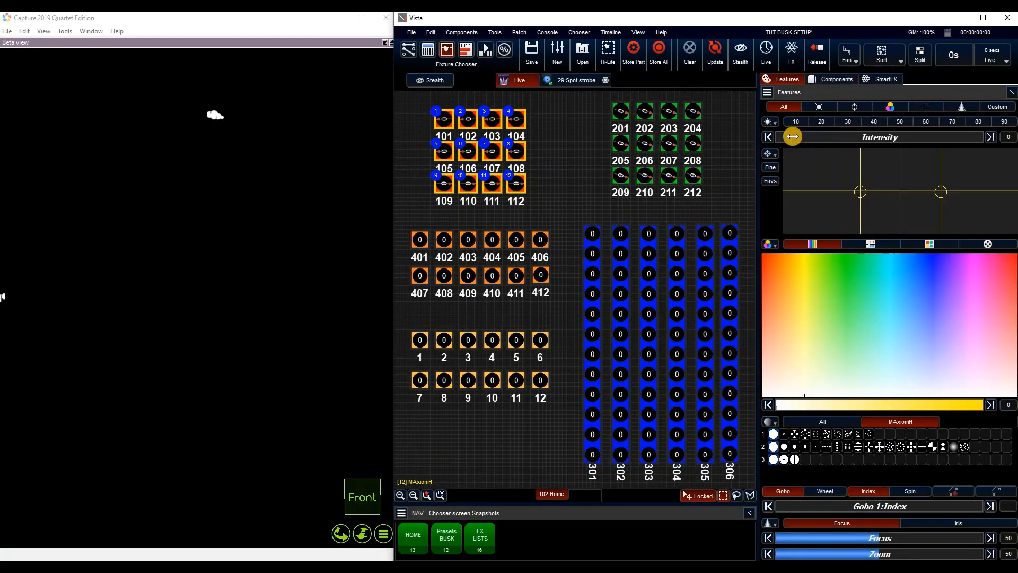
{"action": "left_click_drag", "start_coordinate": [793, 137], "coordinate": [982, 137]}
{"action": "left_click", "coordinate": [835, 79]}
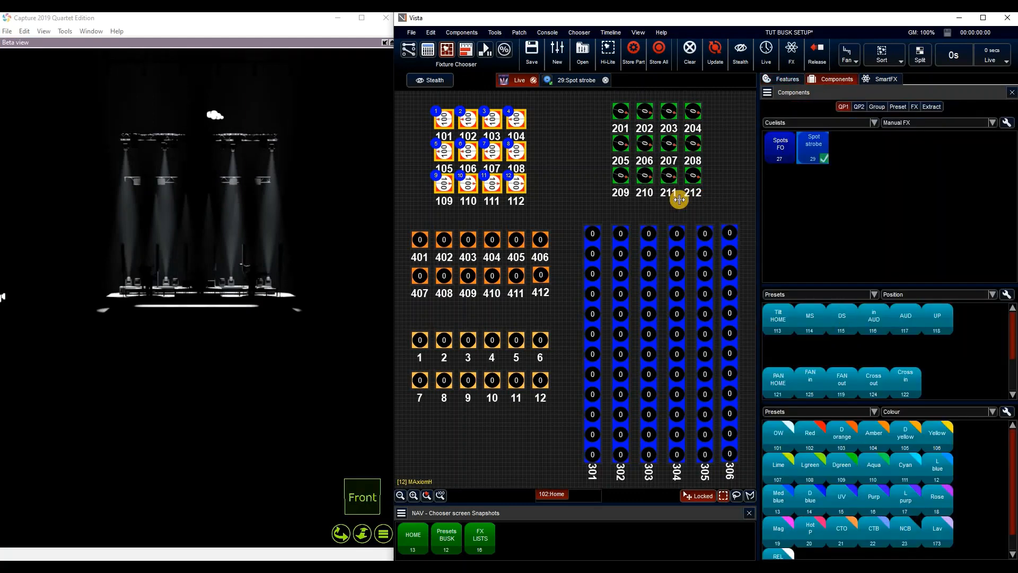
In the Spot strobe cuelist's first cue, set the strobe of spots 101 to 112 to 100
{"action": "left_click", "coordinate": [576, 81]}
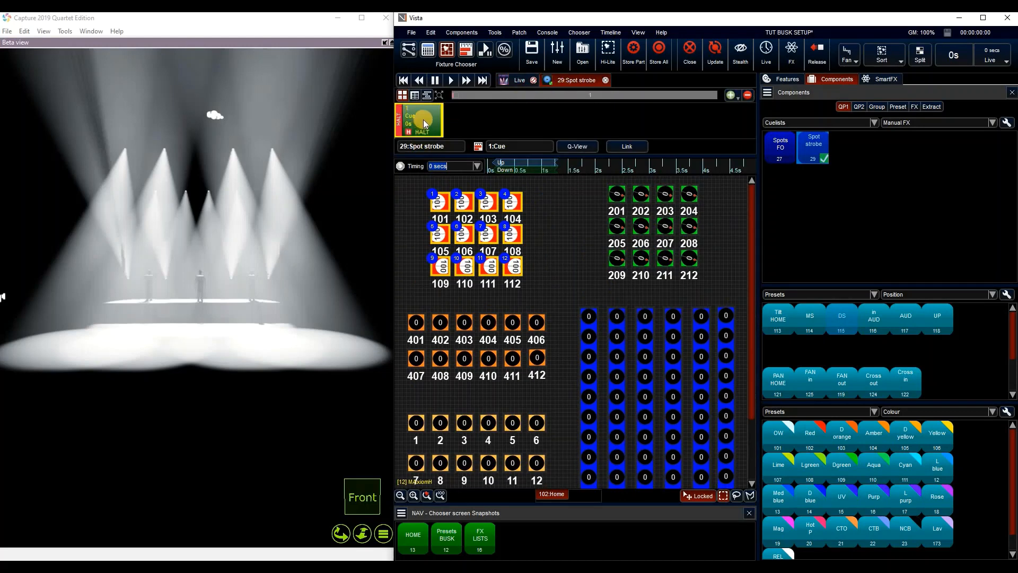
{"action": "left_click", "coordinate": [518, 80]}
{"action": "left_click", "coordinate": [572, 81]}
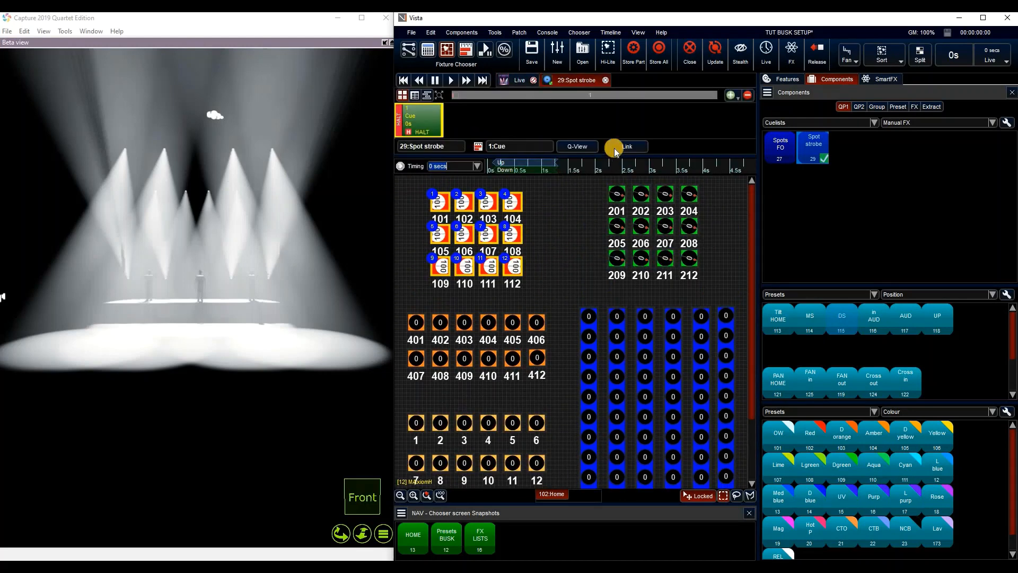
{"action": "left_click", "coordinate": [783, 80]}
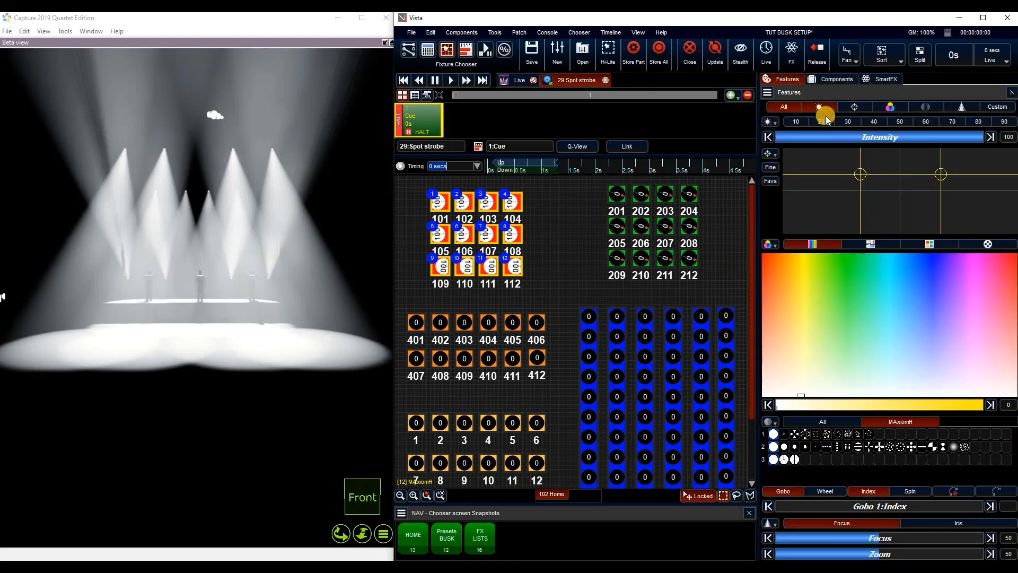
{"action": "left_click", "coordinate": [820, 106]}
{"action": "left_click_drag", "start_coordinate": [783, 214], "coordinate": [1007, 227]}
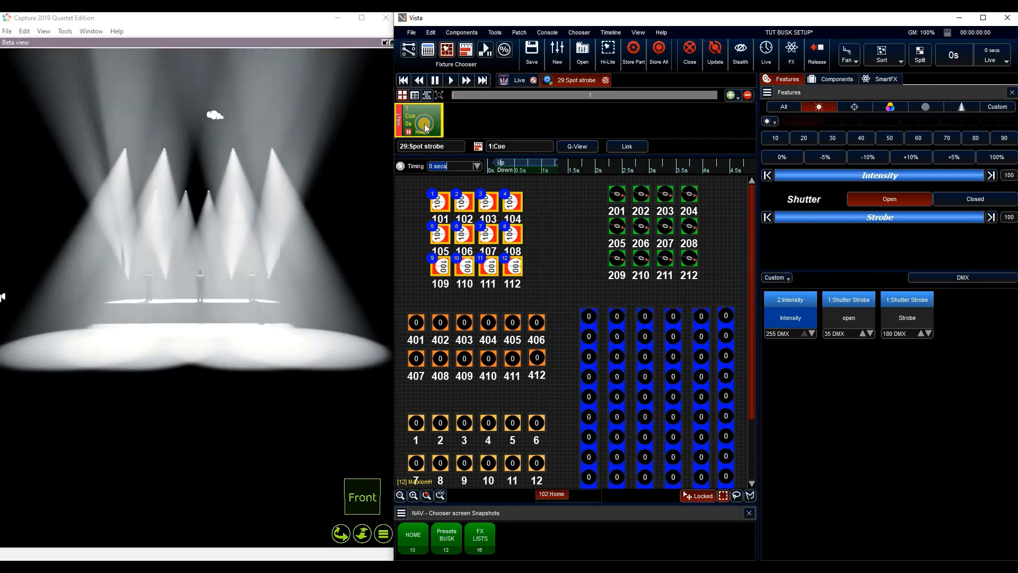
Set the Spot strobe cuelist's priority to High, fader type to All Features and fader auto play to Auto Play and Release
{"action": "right_click", "coordinate": [424, 123]}
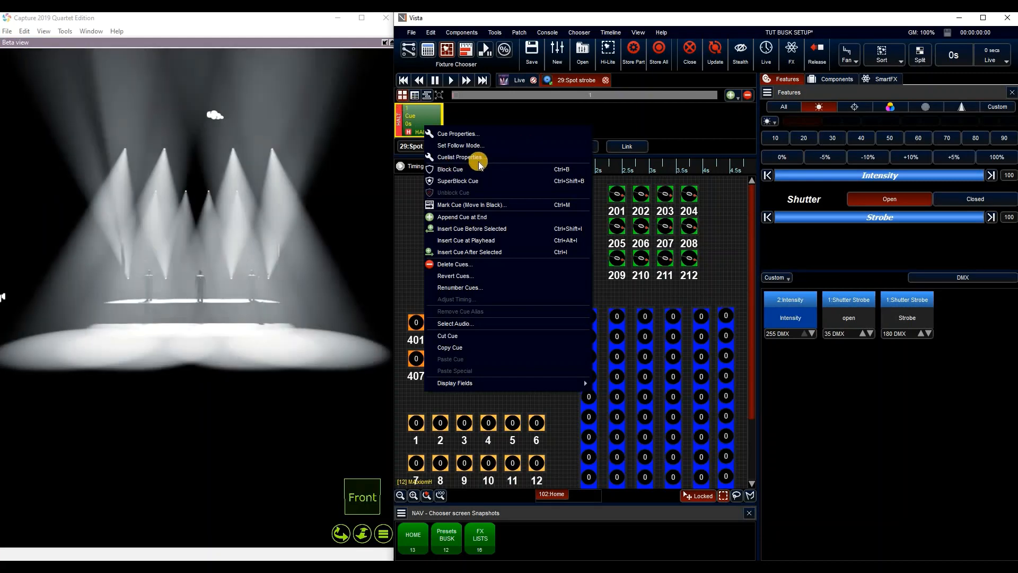
{"action": "left_click", "coordinate": [478, 161]}
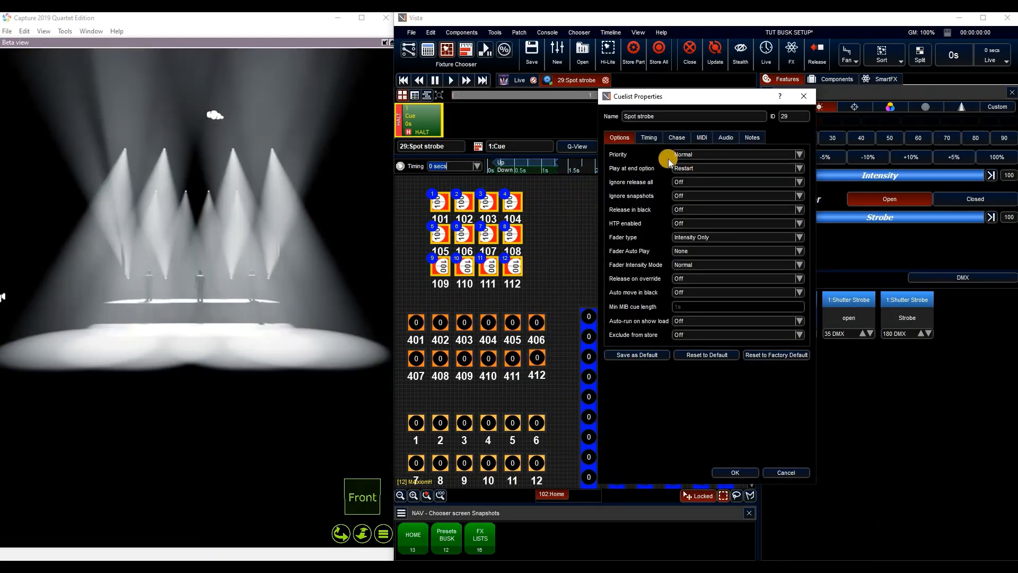
{"action": "left_click", "coordinate": [708, 154]}
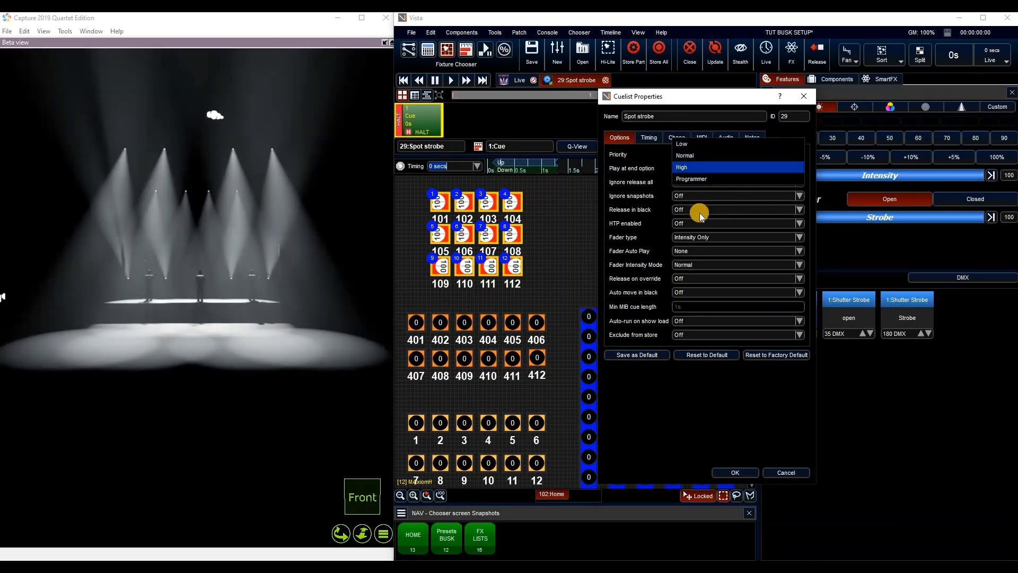
{"action": "left_click", "coordinate": [710, 167]}
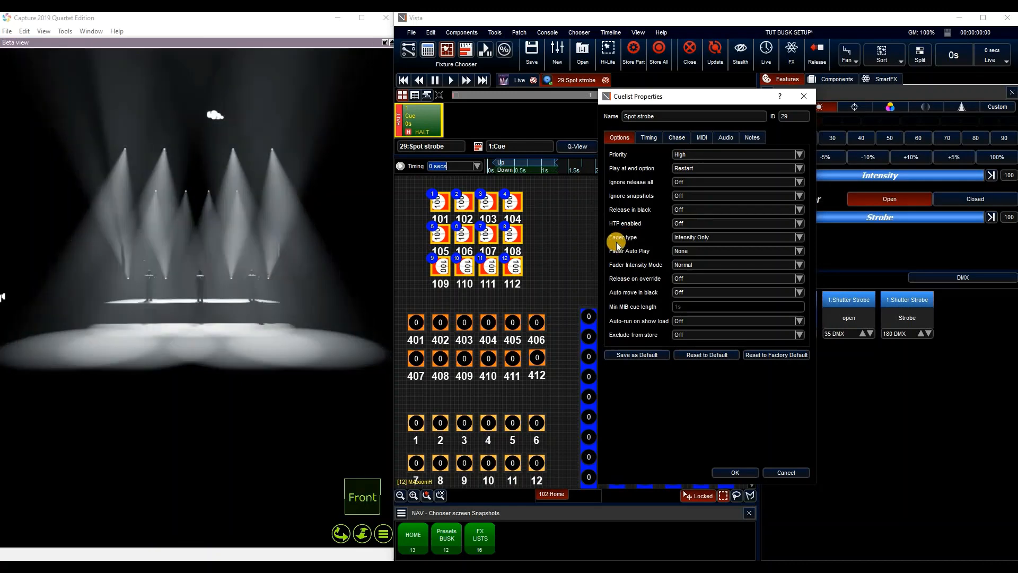
{"action": "left_click", "coordinate": [739, 237]}
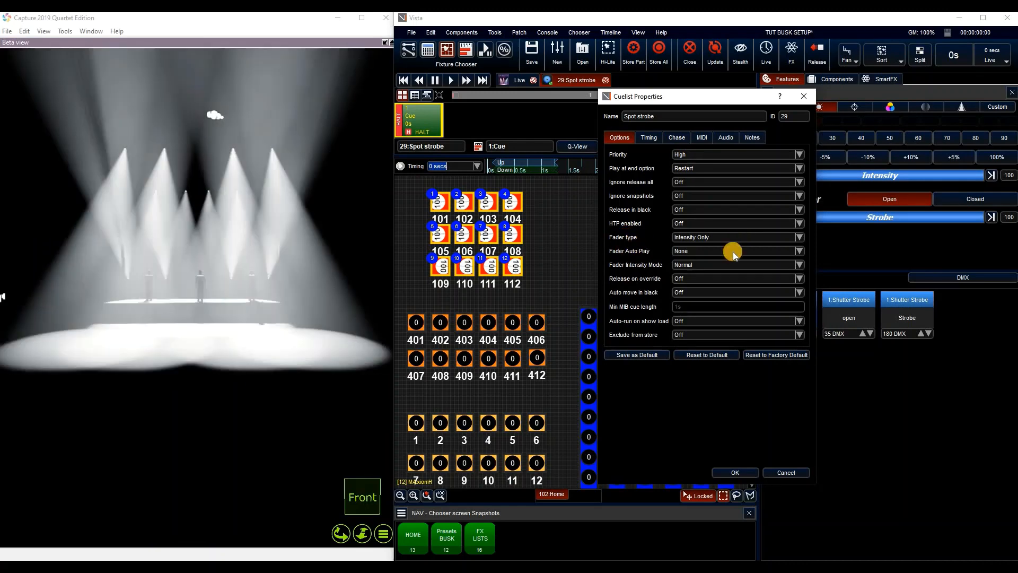
{"action": "left_click", "coordinate": [733, 250]}
{"action": "left_click", "coordinate": [691, 251]}
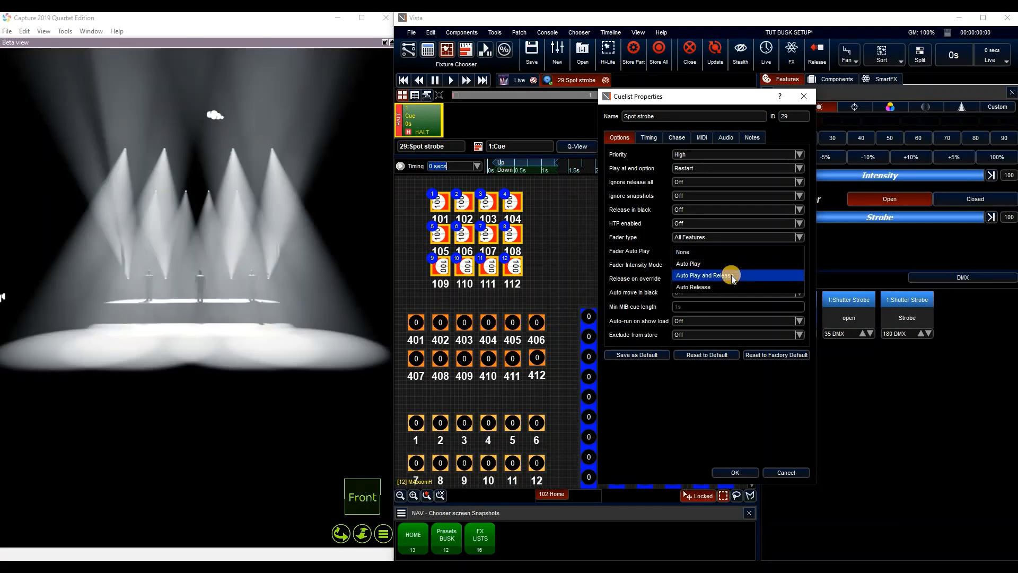
{"action": "left_click", "coordinate": [731, 275]}
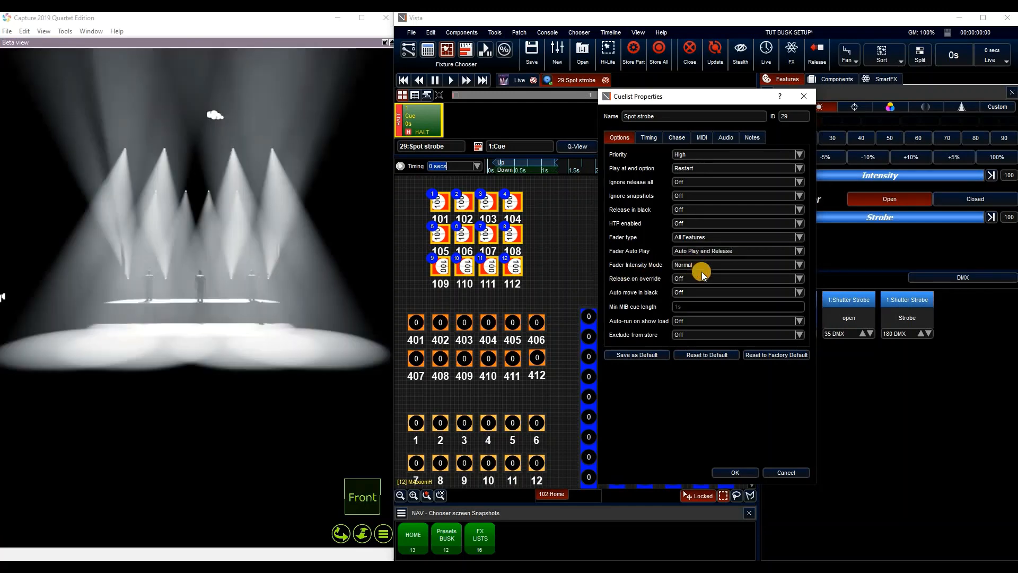
Set the cuelist's fader intensity mode to Submaster and turn on Exclude from store
{"action": "left_click", "coordinate": [698, 267]}
{"action": "left_click", "coordinate": [669, 273]}
{"action": "left_click", "coordinate": [701, 338]}
{"action": "left_click", "coordinate": [698, 349]}
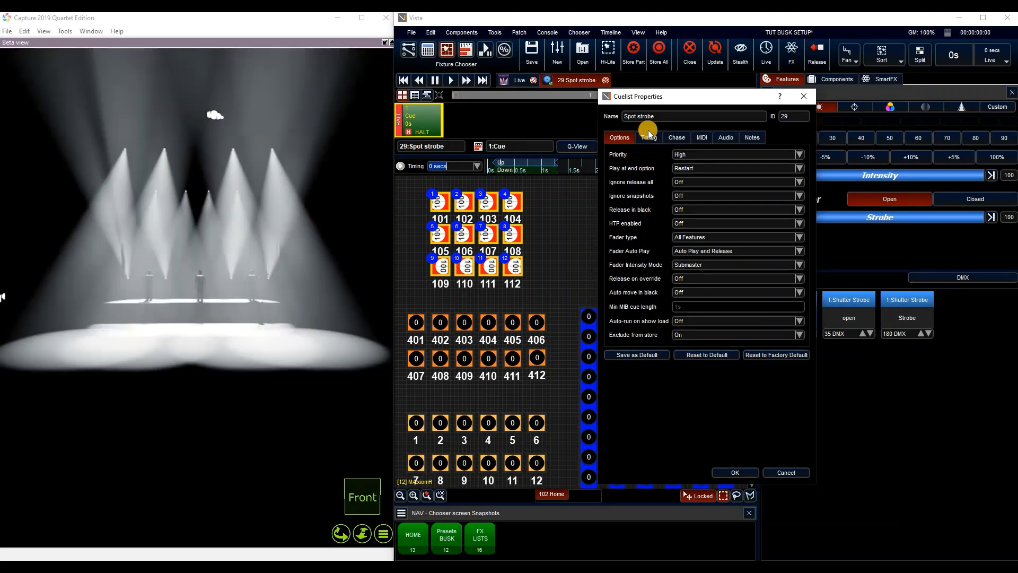
Set the cuelist's release timing to 0 secs, save the properties as default and apply them
{"action": "left_click", "coordinate": [651, 137]}
{"action": "left_click", "coordinate": [707, 154]}
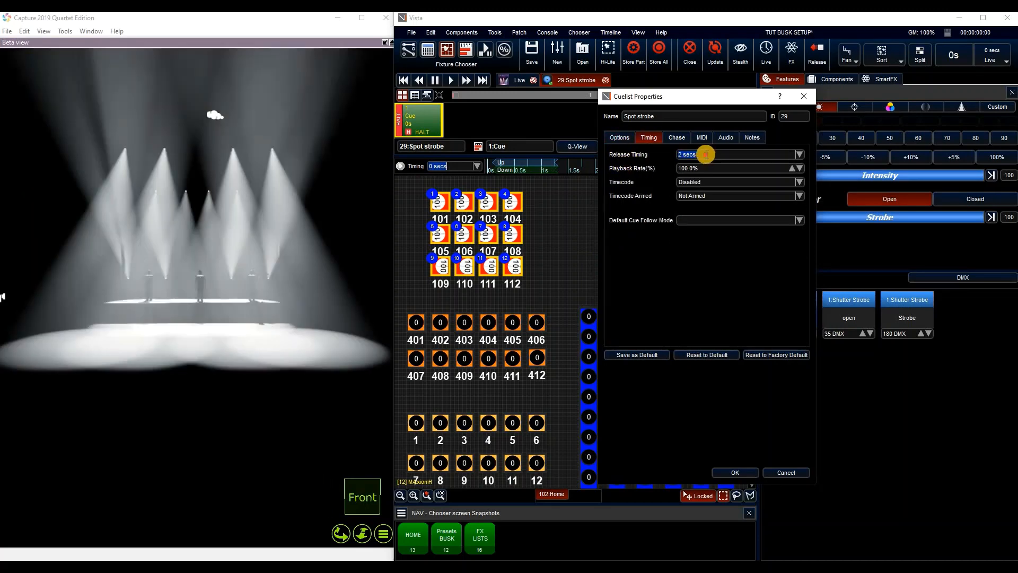
{"action": "type", "text": "0"}
{"action": "left_click", "coordinate": [619, 137]}
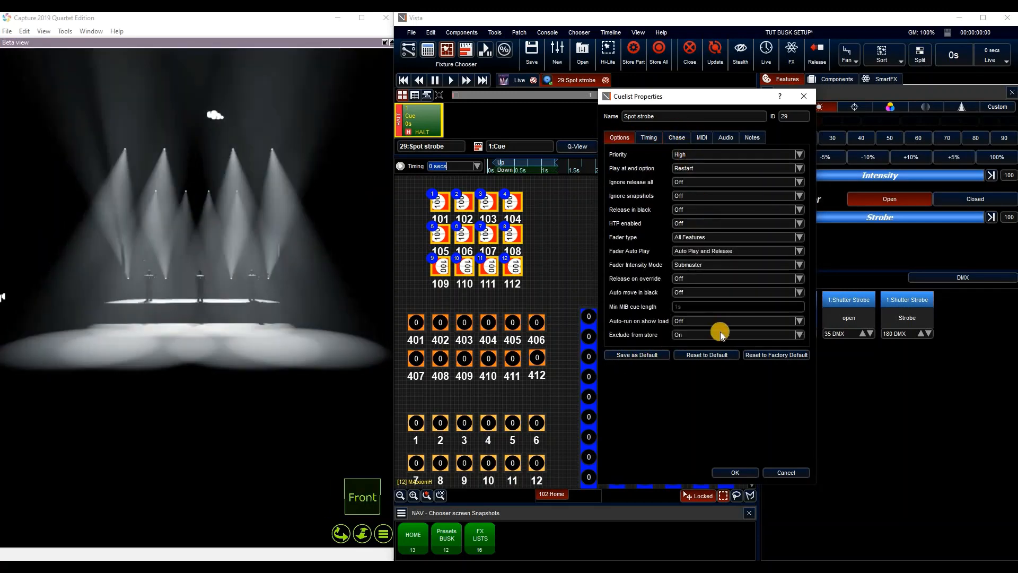
{"action": "left_click", "coordinate": [648, 138]}
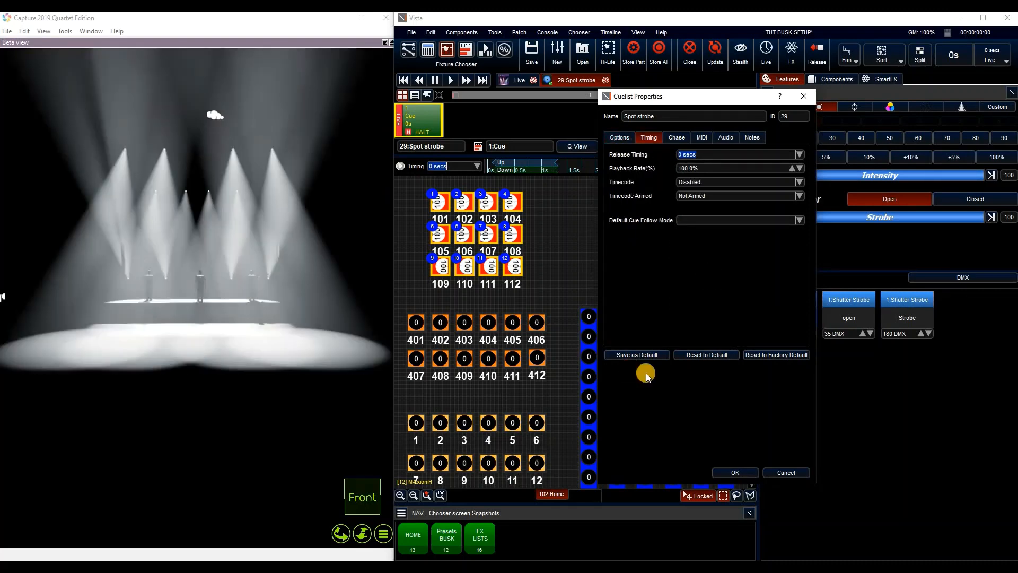
{"action": "left_click", "coordinate": [623, 355]}
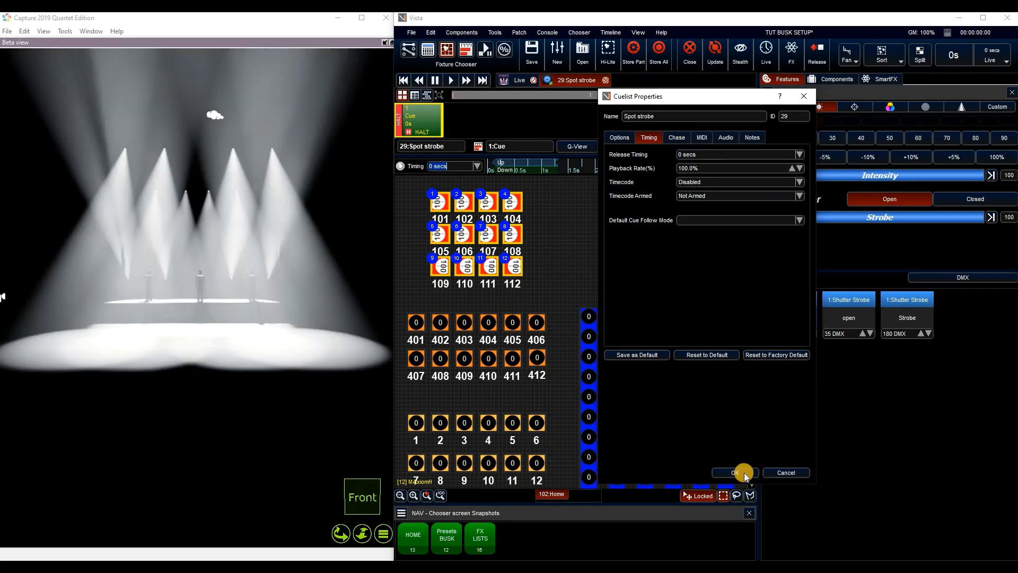
{"action": "left_click", "coordinate": [740, 471]}
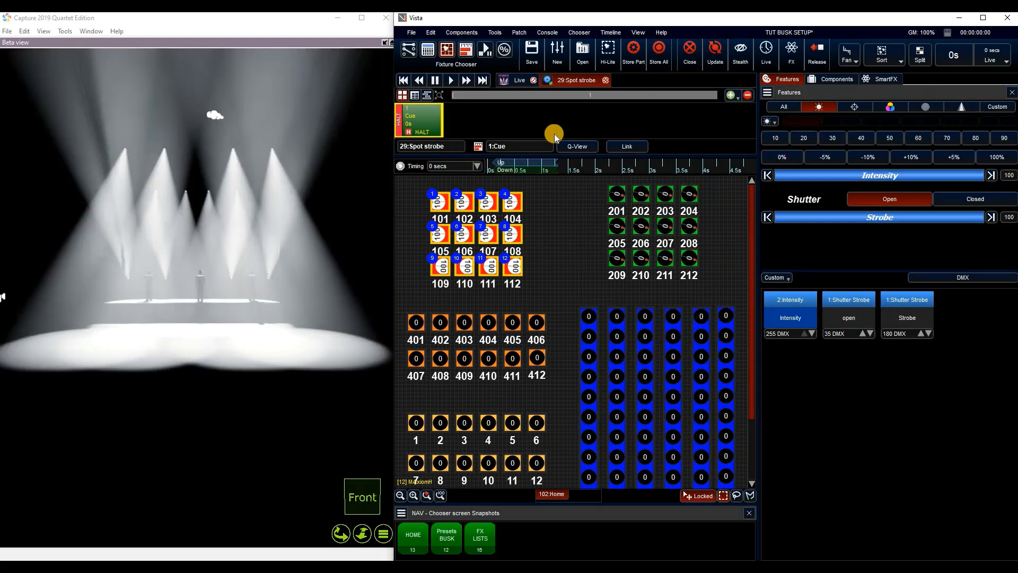
Close the Spot strobe cuelist with its changes saved and bring up an empty playback page on the S1 console
{"action": "left_click", "coordinate": [686, 55]}
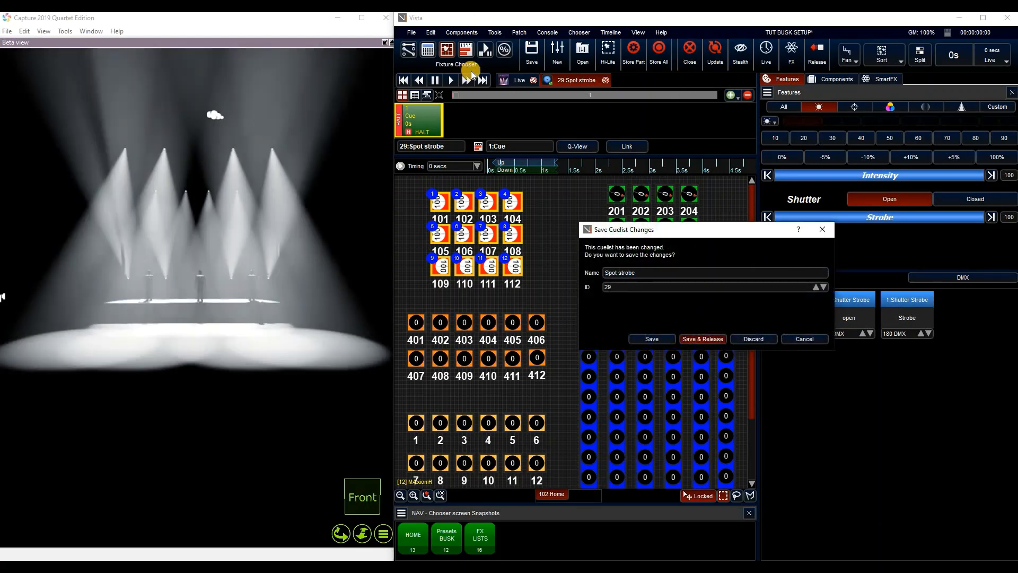
{"action": "left_click", "coordinate": [429, 49]}
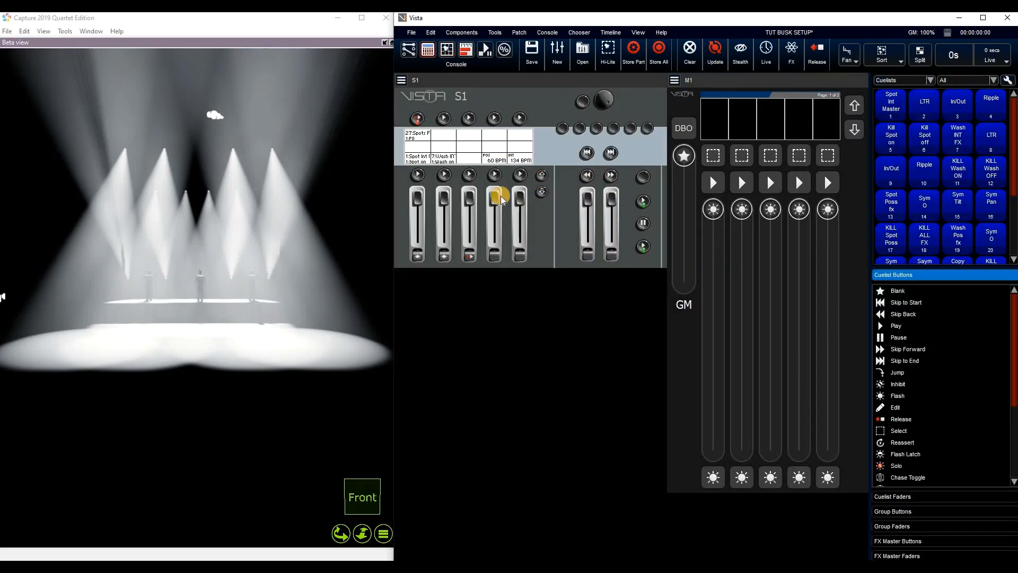
{"action": "left_click", "coordinate": [541, 175]}
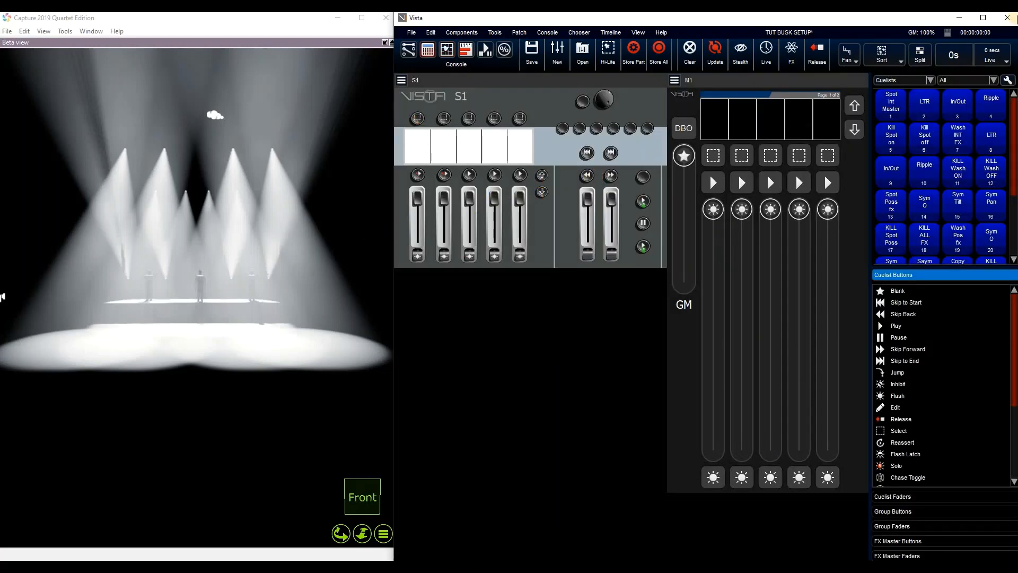
Assign the Spot strobe cuelist from the Manual FX page to S1's fifth playback and try its fader
{"action": "left_click", "coordinate": [952, 80]}
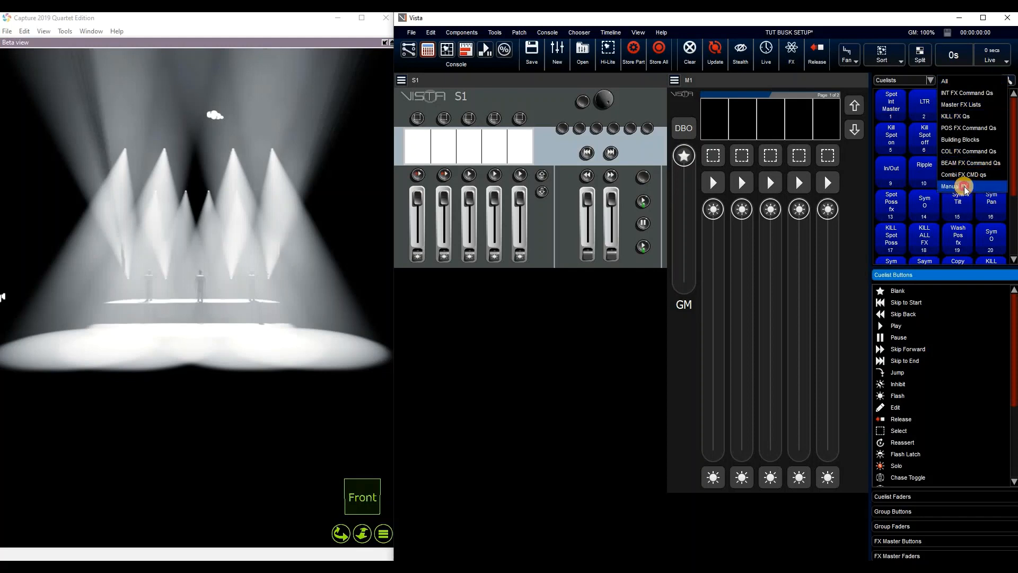
{"action": "left_click", "coordinate": [964, 189]}
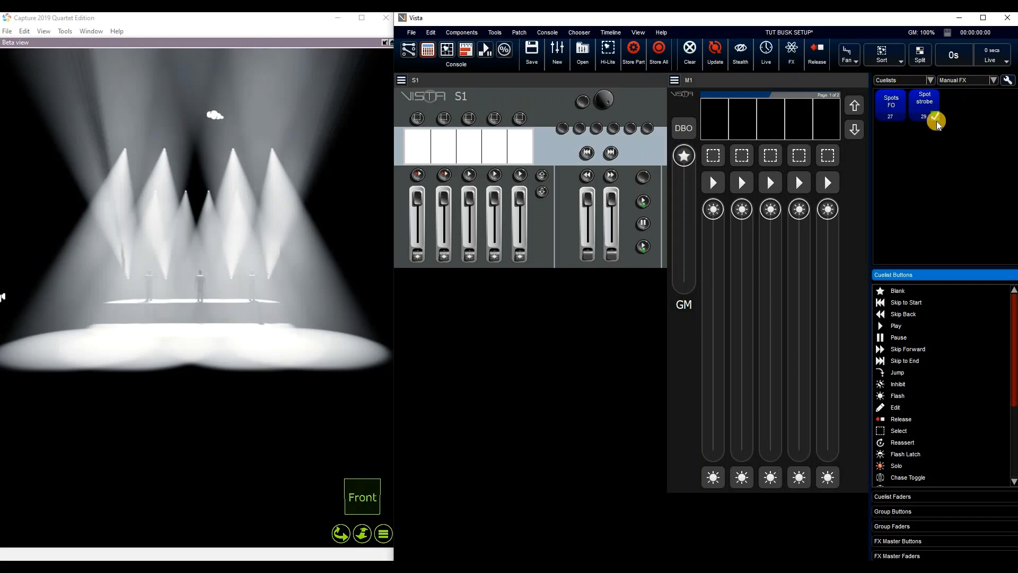
{"action": "left_click", "coordinate": [968, 80]}
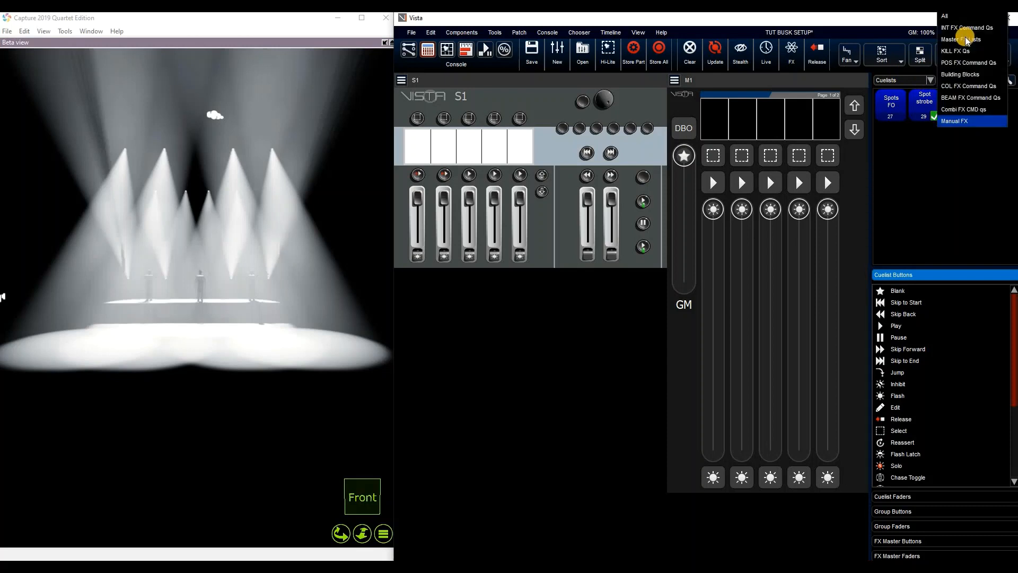
{"action": "left_click", "coordinate": [970, 122]}
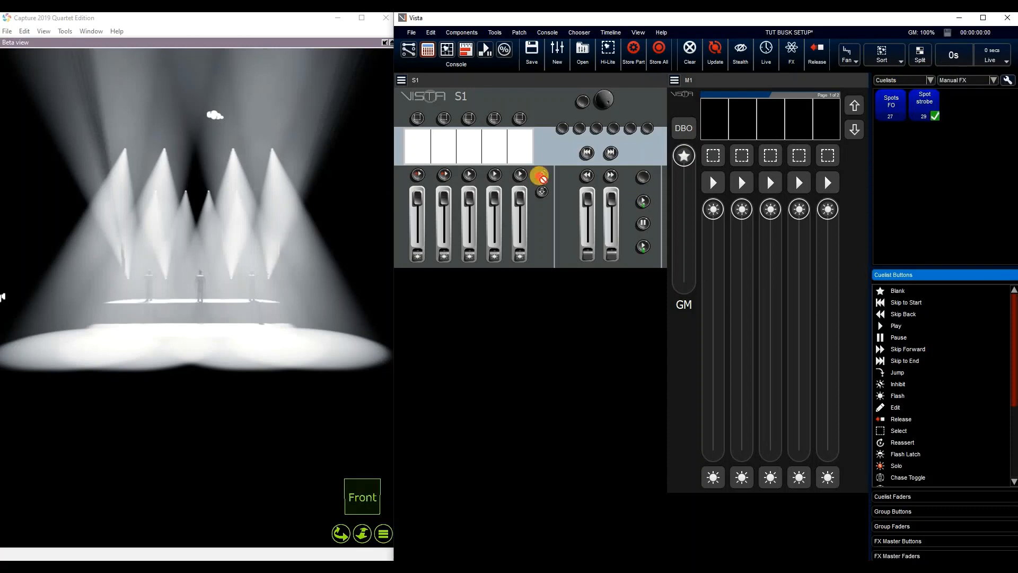
{"action": "left_click_drag", "start_coordinate": [540, 176], "coordinate": [525, 149]}
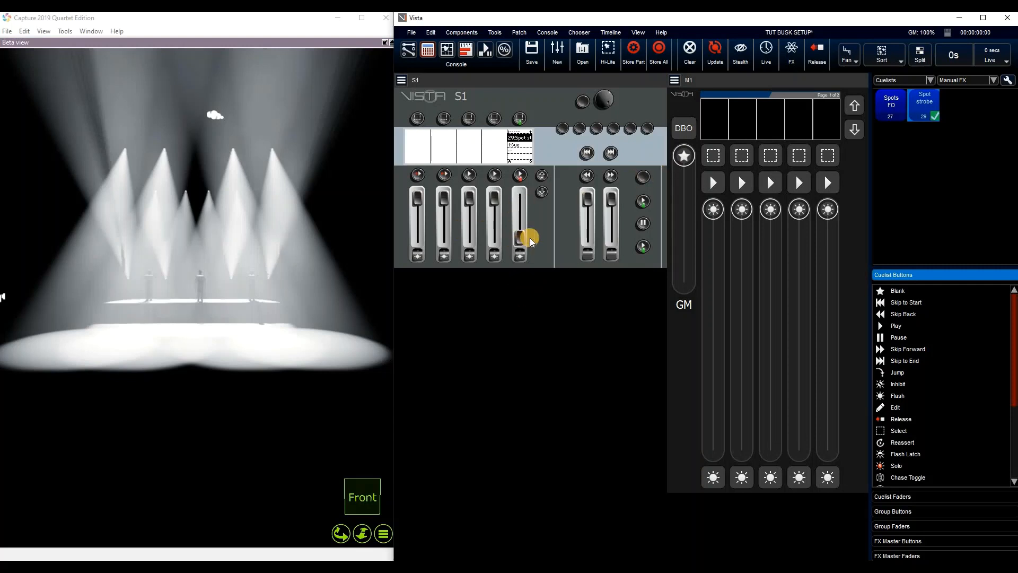
{"action": "left_click_drag", "start_coordinate": [519, 240], "coordinate": [131, 323]}
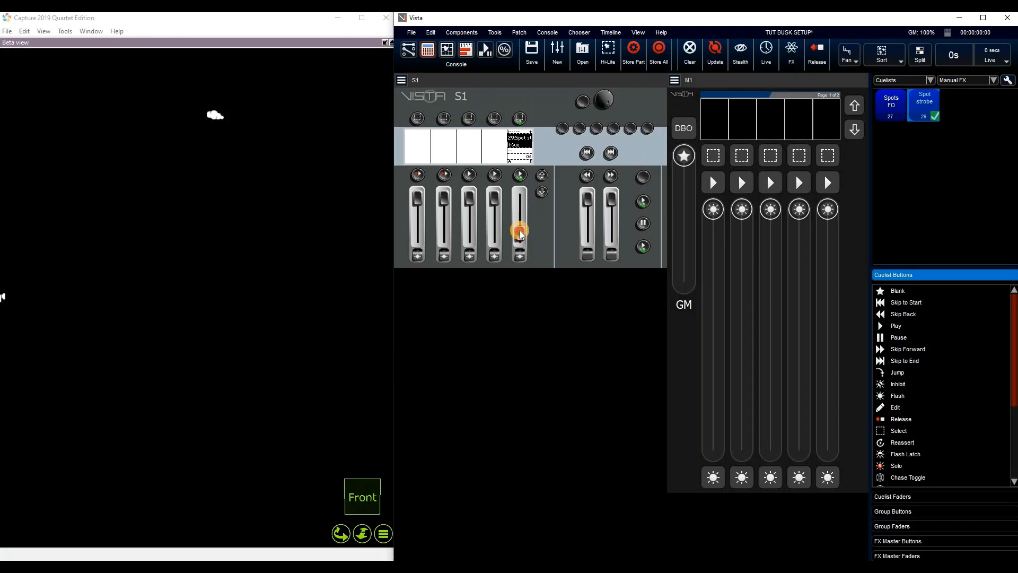
Lower the Spot strobe fader on S1's fifth playback and try its flash control
{"action": "left_click_drag", "start_coordinate": [521, 230], "coordinate": [521, 255]}
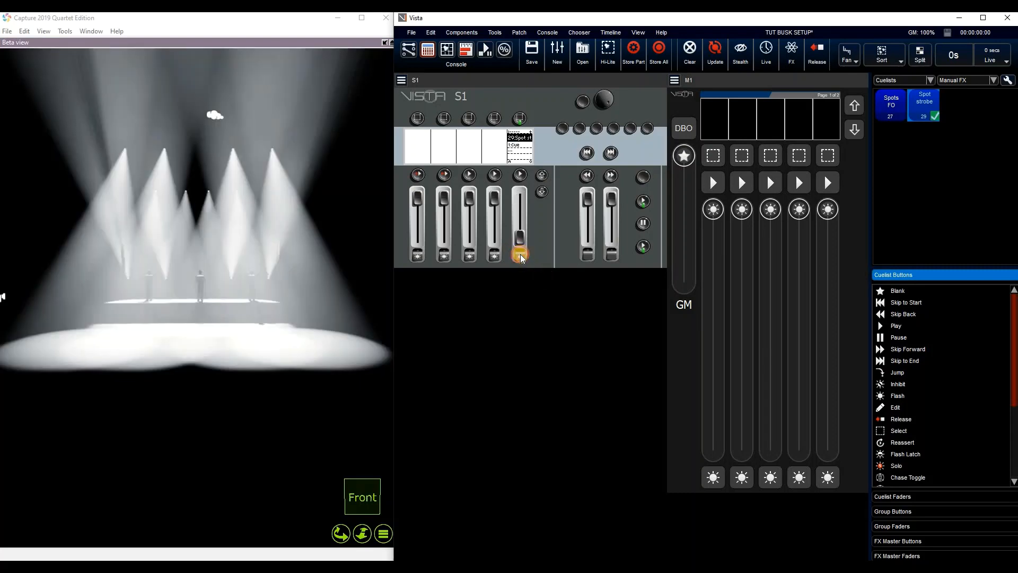
{"action": "left_click", "coordinate": [519, 257]}
{"action": "left_click", "coordinate": [522, 255]}
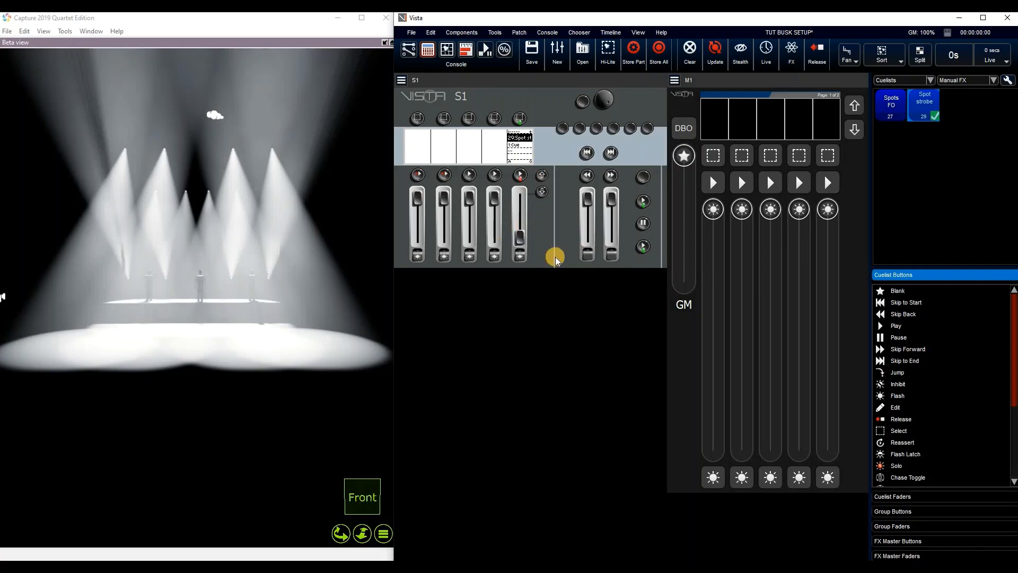
Assign Play Toggle to the play button of S1's fifth playback and try it together with the fader and flash control
{"action": "scroll", "coordinate": [909, 462], "scroll_direction": "down", "scroll_amount": 4}
{"action": "left_click_drag", "start_coordinate": [910, 465], "coordinate": [526, 176]}
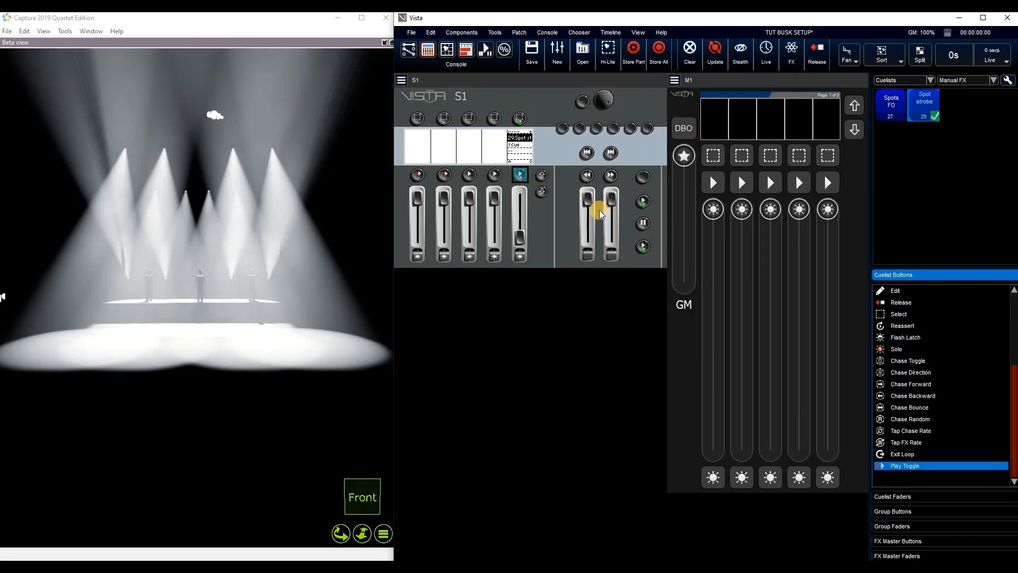
{"action": "left_click", "coordinate": [519, 256]}
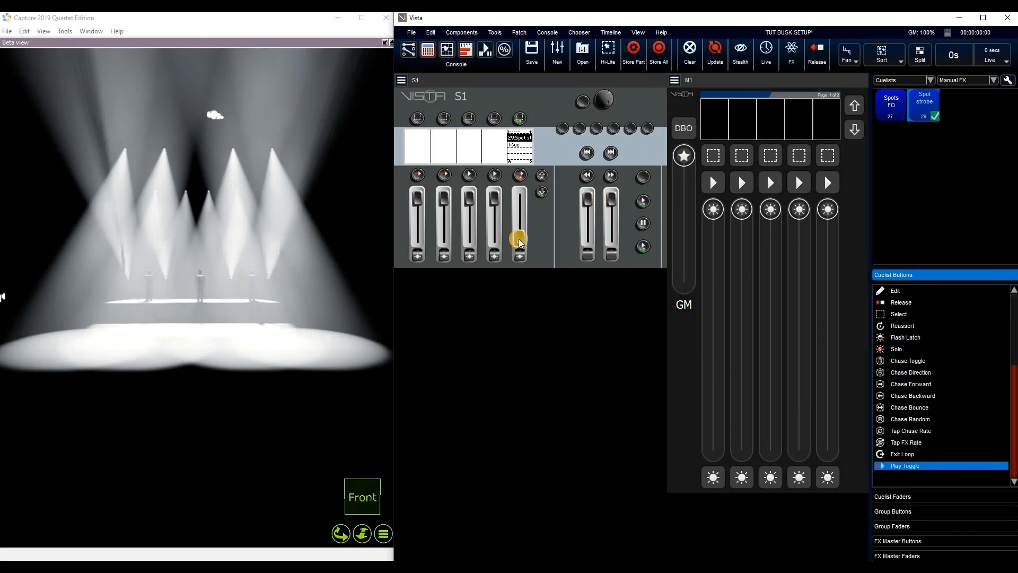
{"action": "left_click_drag", "start_coordinate": [518, 226], "coordinate": [520, 219]}
{"action": "left_click", "coordinate": [524, 179]}
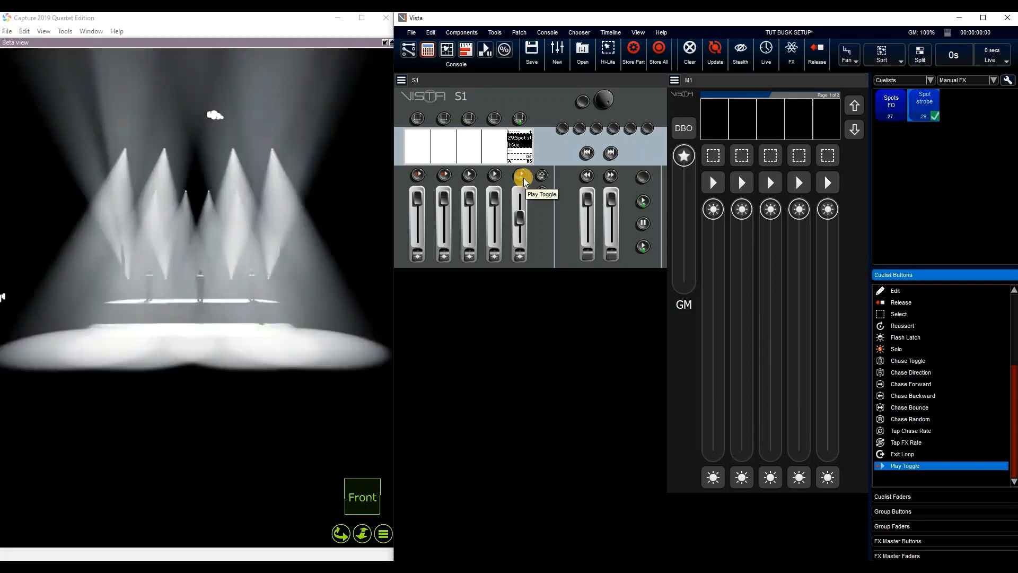
{"action": "left_click", "coordinate": [521, 268]}
{"action": "left_click_drag", "start_coordinate": [520, 268], "coordinate": [534, 229]}
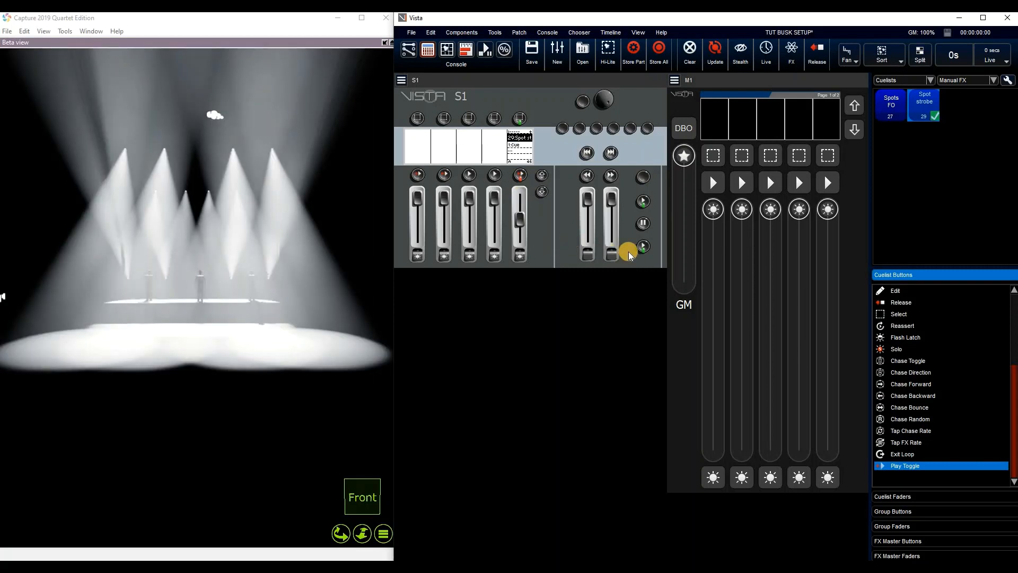
{"action": "left_click", "coordinate": [521, 239]}
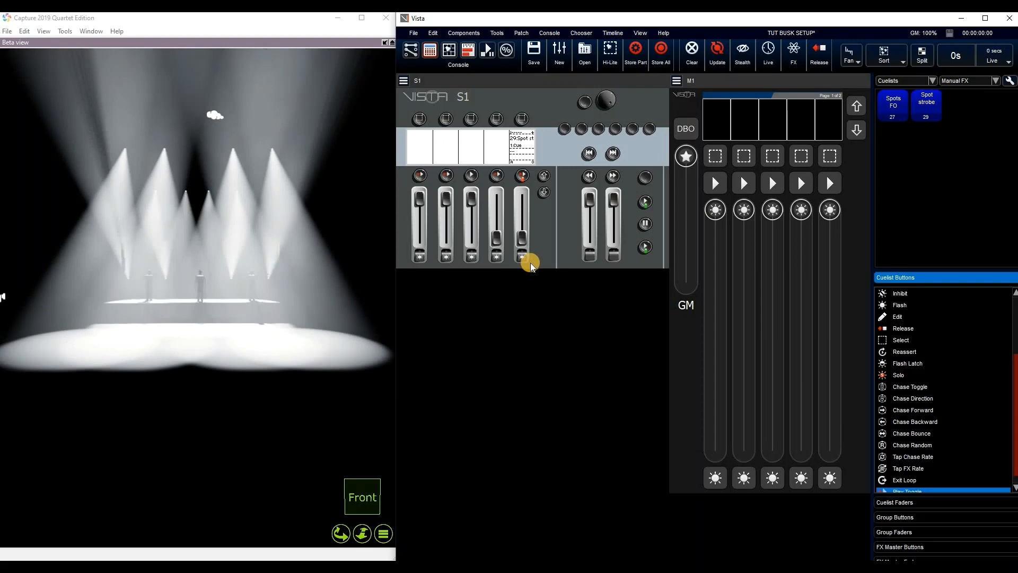
Select spot fixtures 101 to 112 in the fixture chooser
{"action": "left_click", "coordinate": [447, 52]}
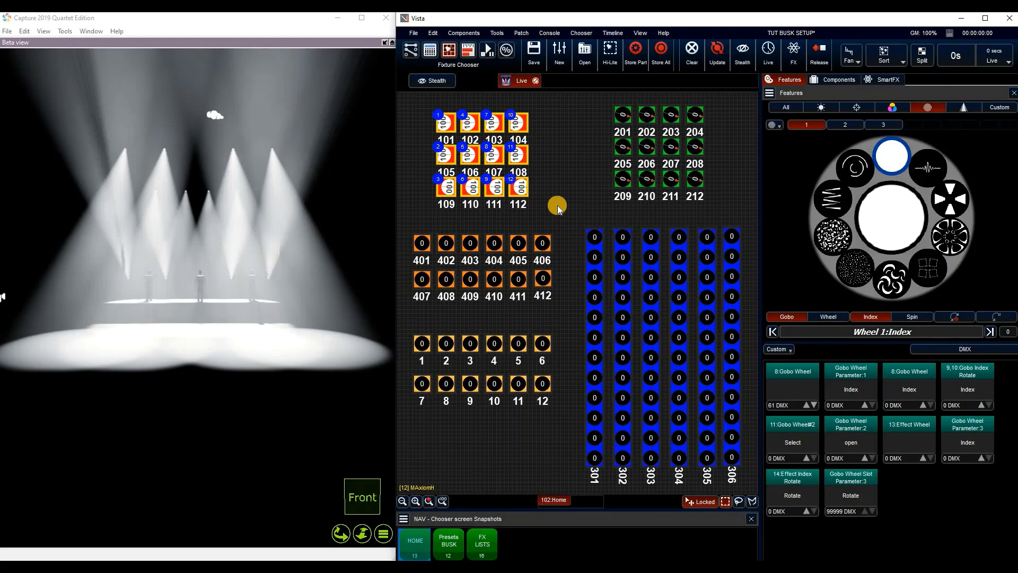
{"action": "left_click", "coordinate": [431, 108]}
{"action": "left_click_drag", "start_coordinate": [430, 108], "coordinate": [539, 207]}
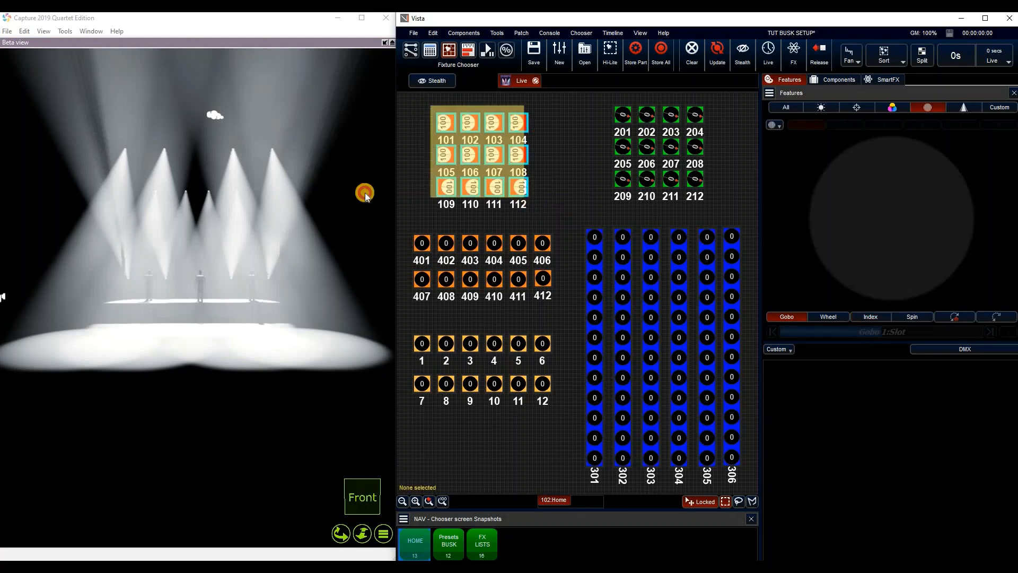
Create a new cuelist named Spot gobo spin on the Manual FX page
{"action": "left_click", "coordinate": [826, 83]}
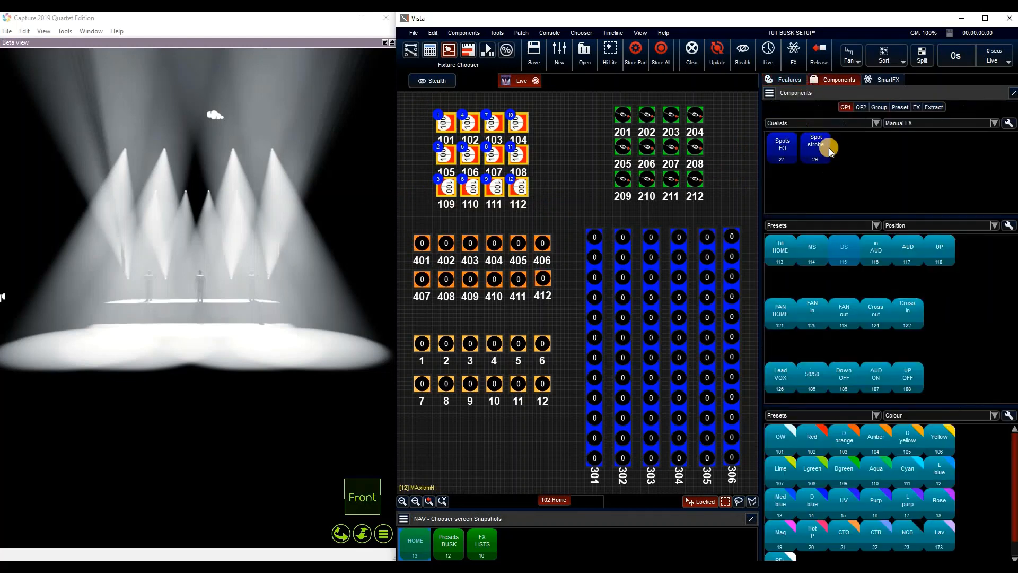
{"action": "right_click", "coordinate": [846, 157]}
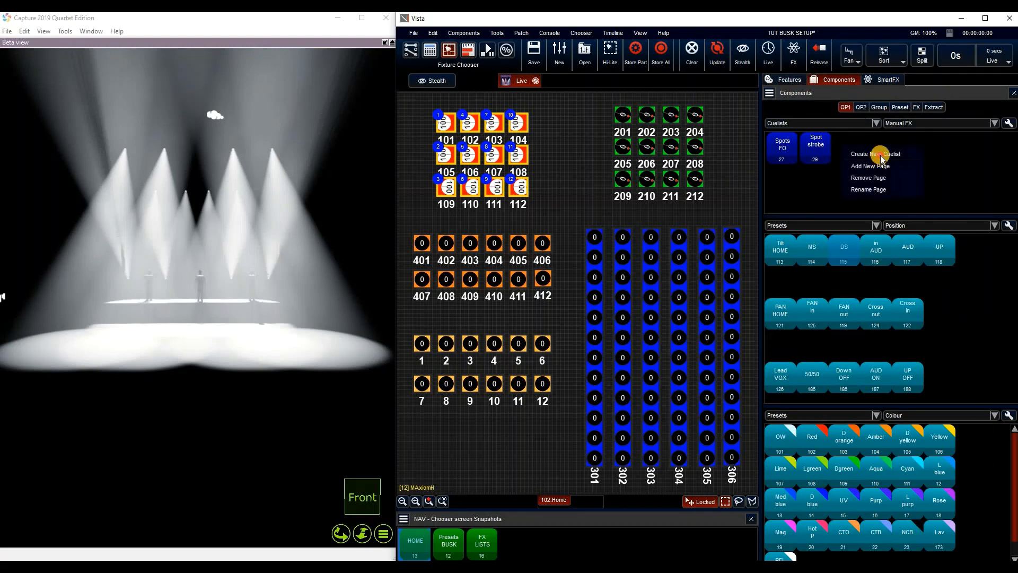
{"action": "left_click", "coordinate": [876, 158]}
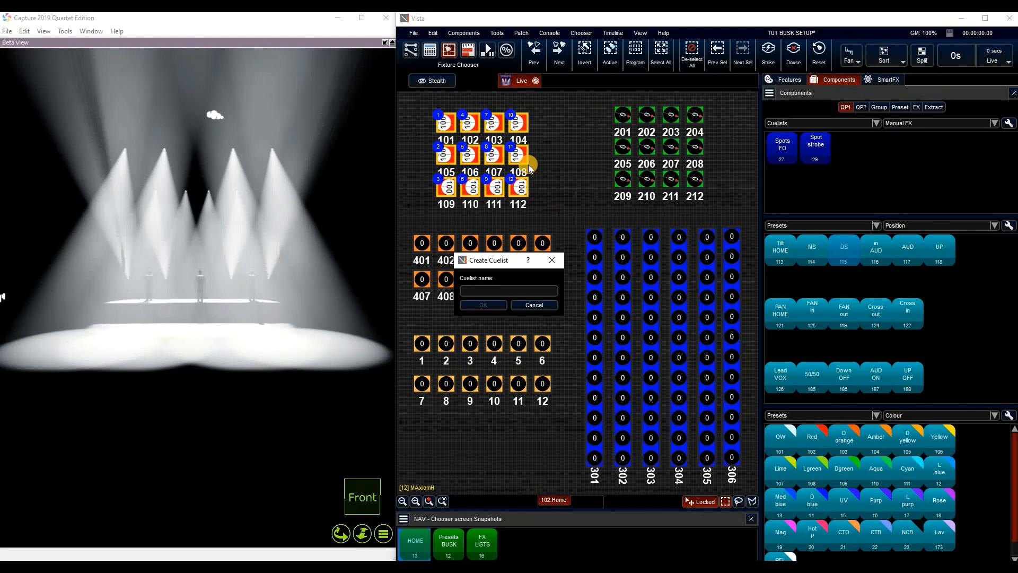
{"action": "type", "text": "Spot gobo "}
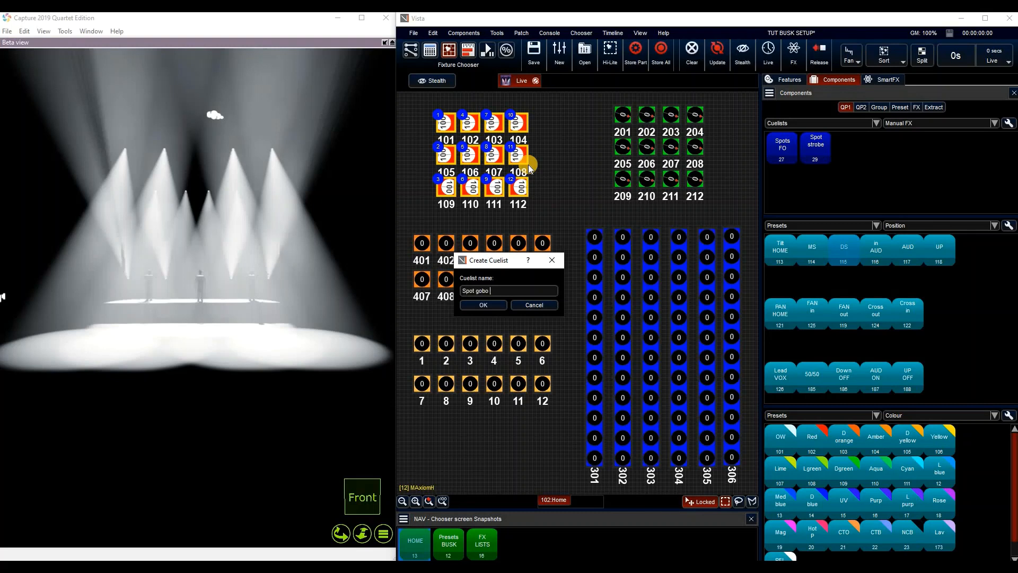
{"action": "type", "text": "spin"}
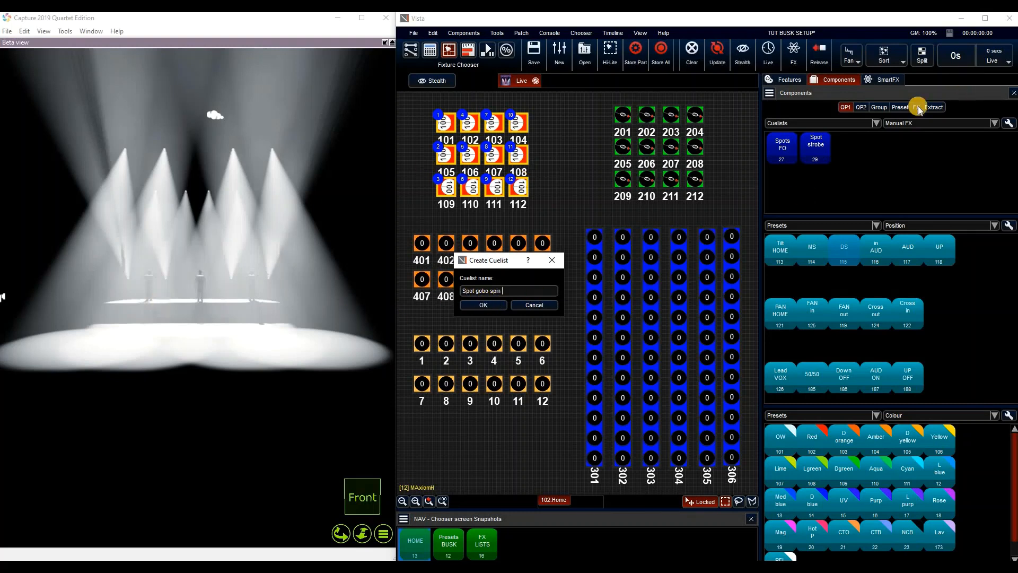
{"action": "key", "text": "Return"}
Set the spots' Gobo 1 to Spin at 100 in the Spot gobo spin cuelist and close the cuelist
{"action": "left_click", "coordinate": [856, 146]}
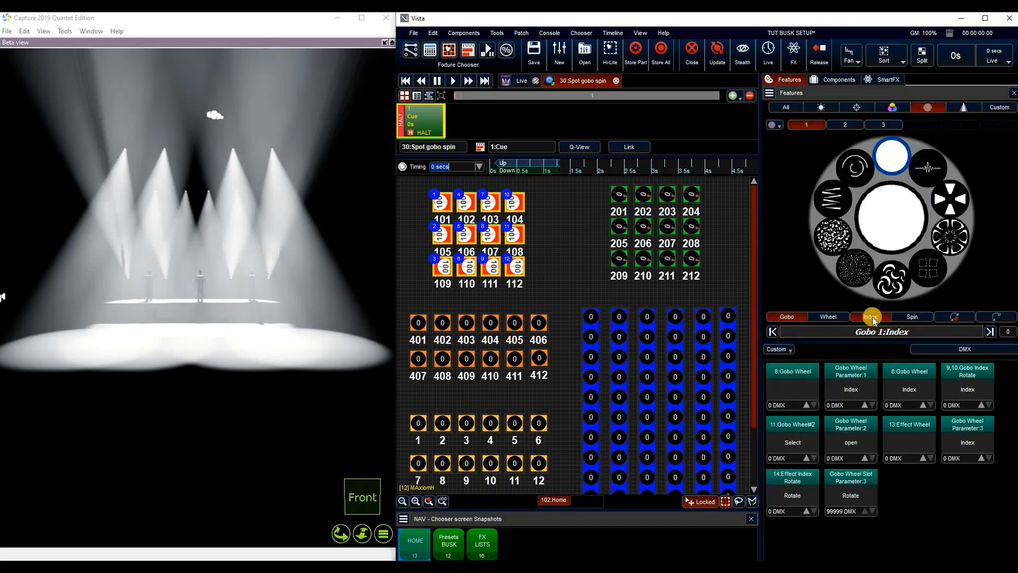
{"action": "left_click", "coordinate": [904, 317]}
{"action": "left_click_drag", "start_coordinate": [883, 331], "coordinate": [996, 334]}
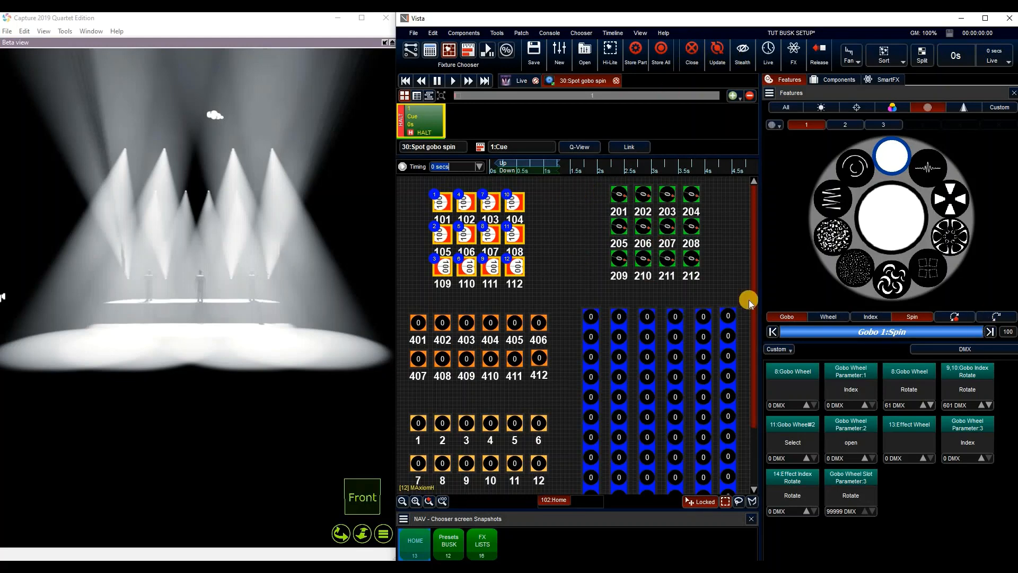
{"action": "left_click", "coordinate": [708, 342]}
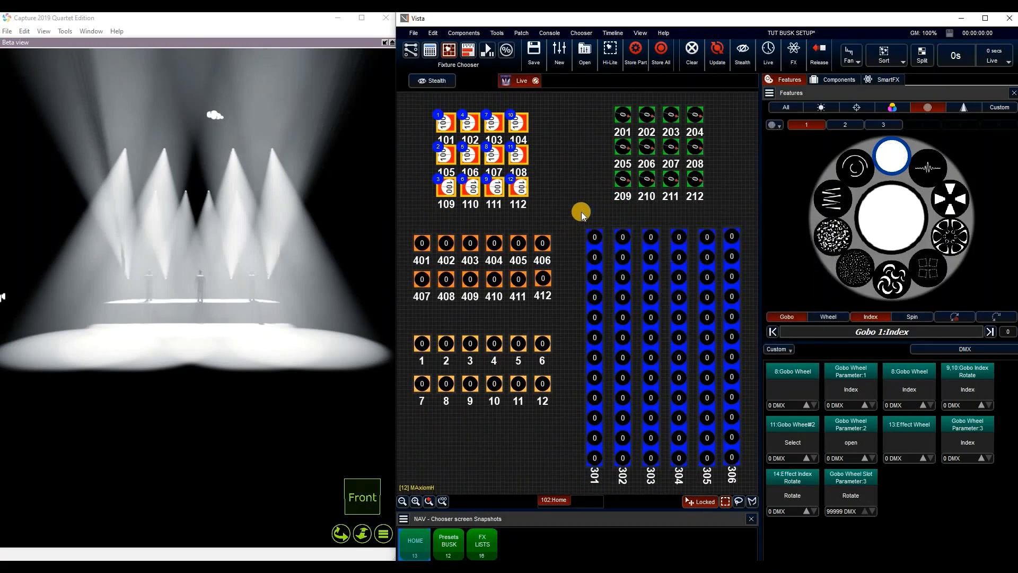
Assign the Spot gobo spin cuelist to S1's fourth playback with Play Toggle on its play button
{"action": "left_click", "coordinate": [427, 54]}
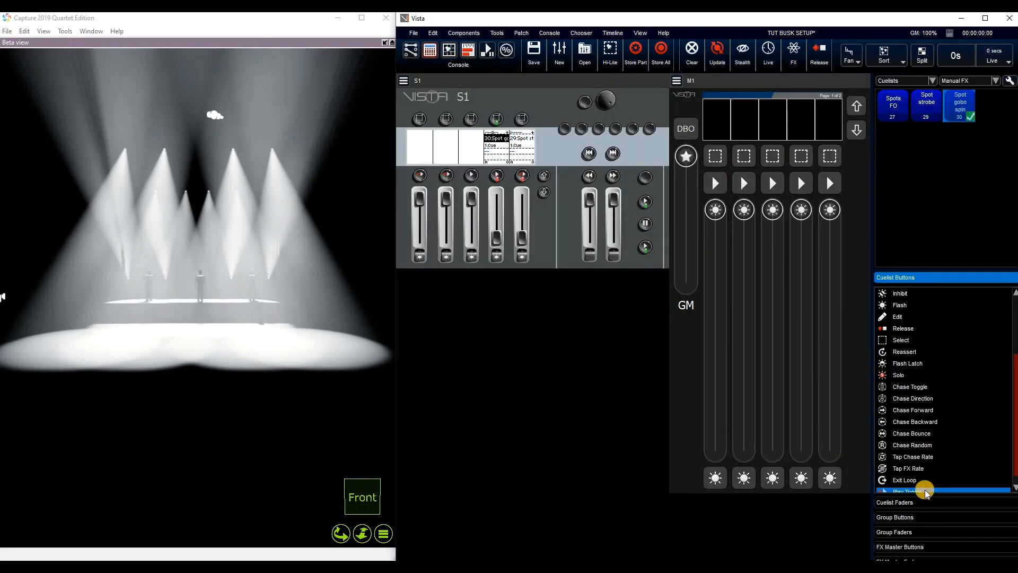
{"action": "left_click_drag", "start_coordinate": [925, 491], "coordinate": [494, 174]}
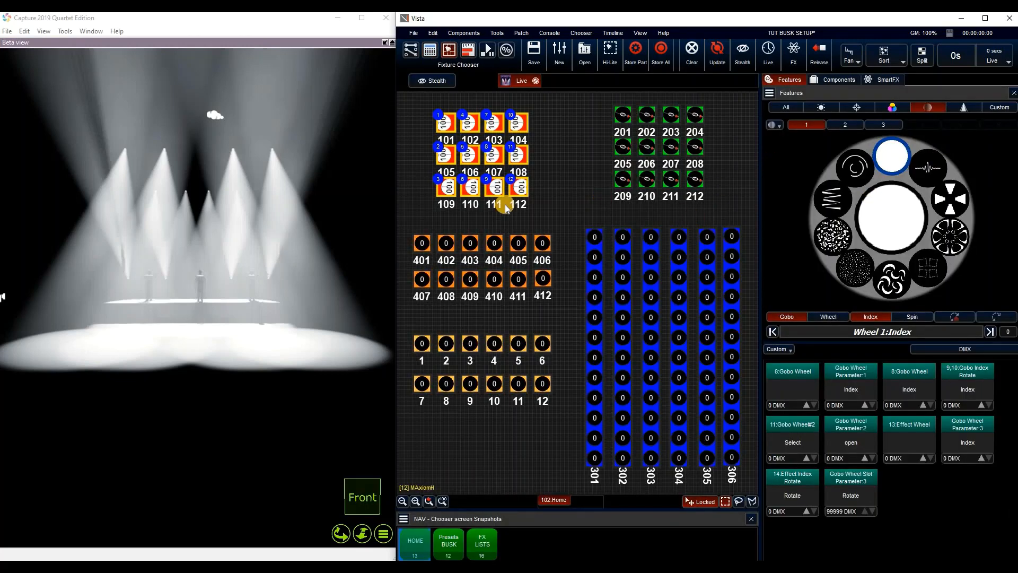
Apply the four-wedge gobo to the selected spots in Live and try the fourth playback's fader on the console
{"action": "left_click", "coordinate": [955, 201]}
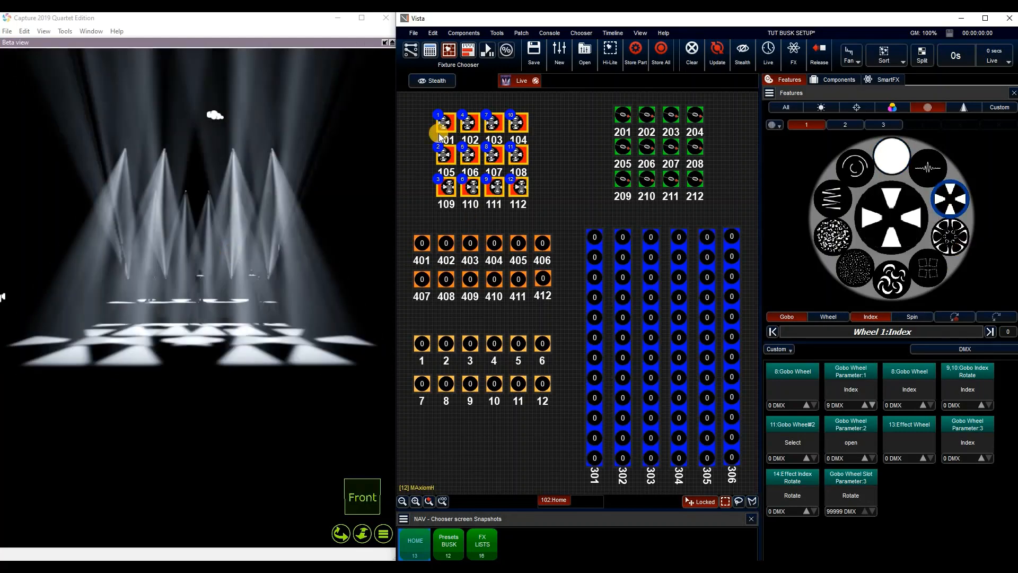
{"action": "left_click", "coordinate": [429, 50]}
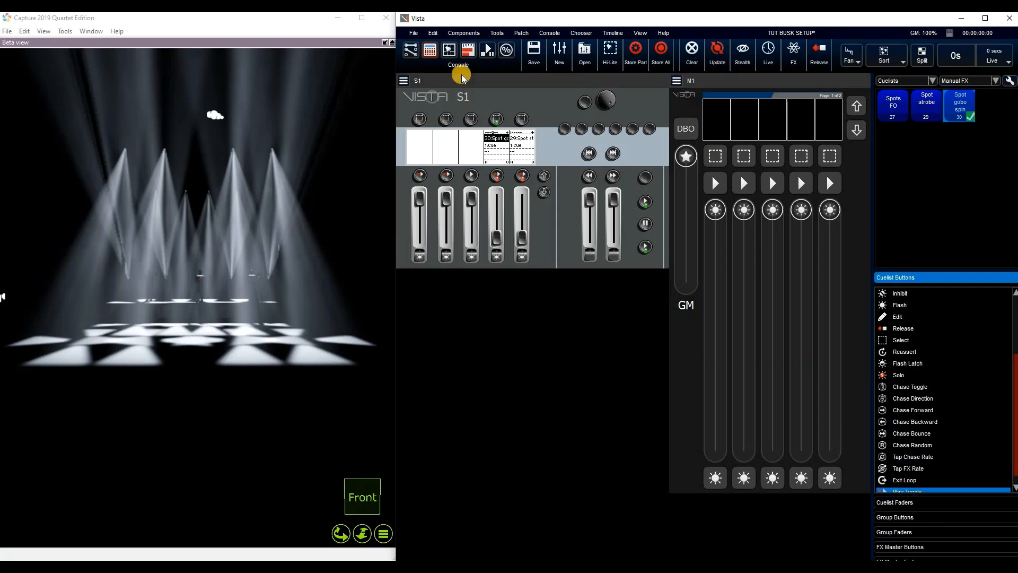
{"action": "key", "text": "Tab"}
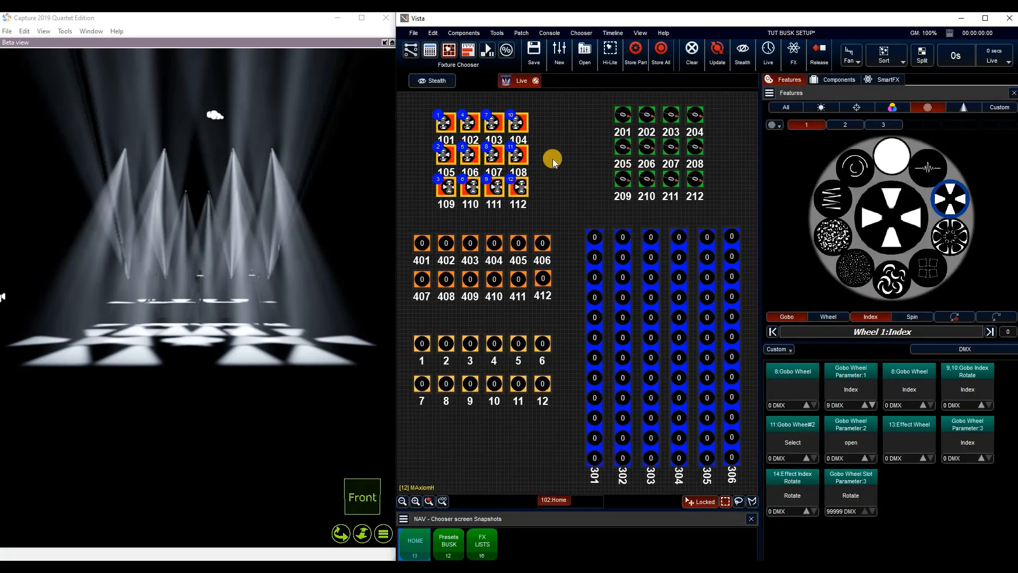
{"action": "key", "text": "Tab"}
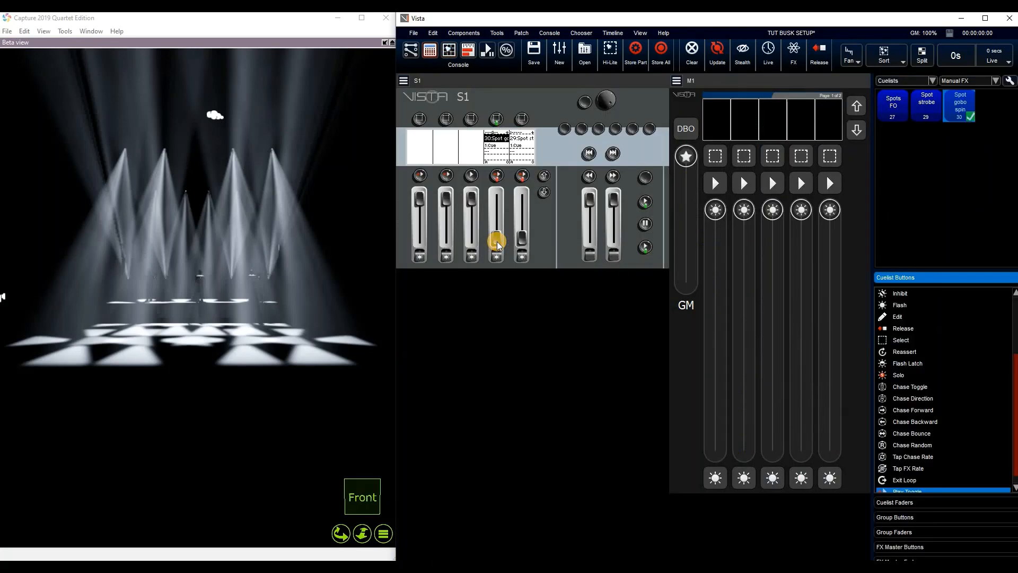
{"action": "left_click", "coordinate": [496, 242]}
{"action": "left_click_drag", "start_coordinate": [497, 238], "coordinate": [530, 258]}
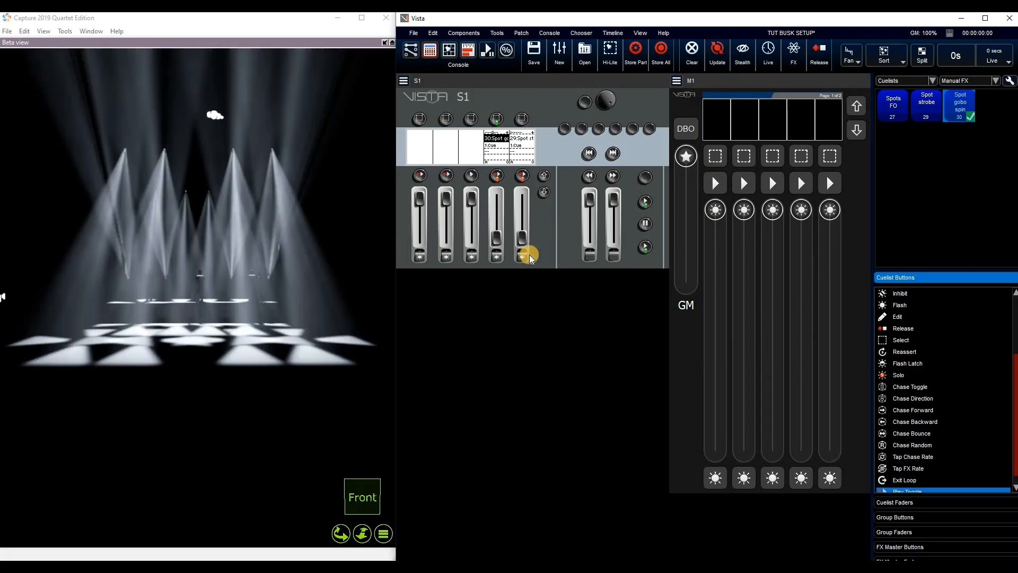
Switch the spots' gobo wheel from Index to Spin in Live and try the fourth playback's fader again
{"action": "left_click", "coordinate": [449, 51]}
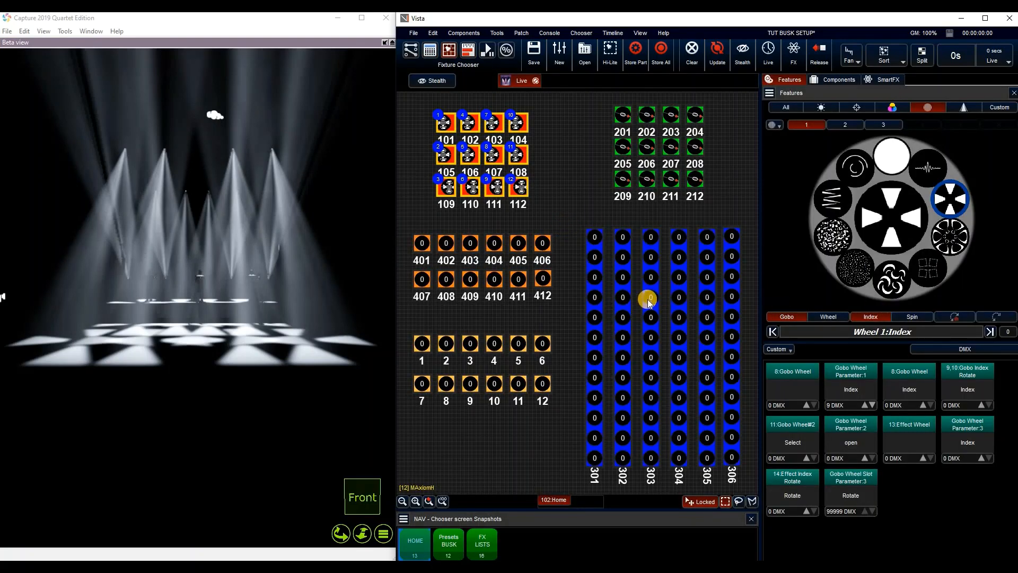
{"action": "left_click", "coordinate": [911, 317]}
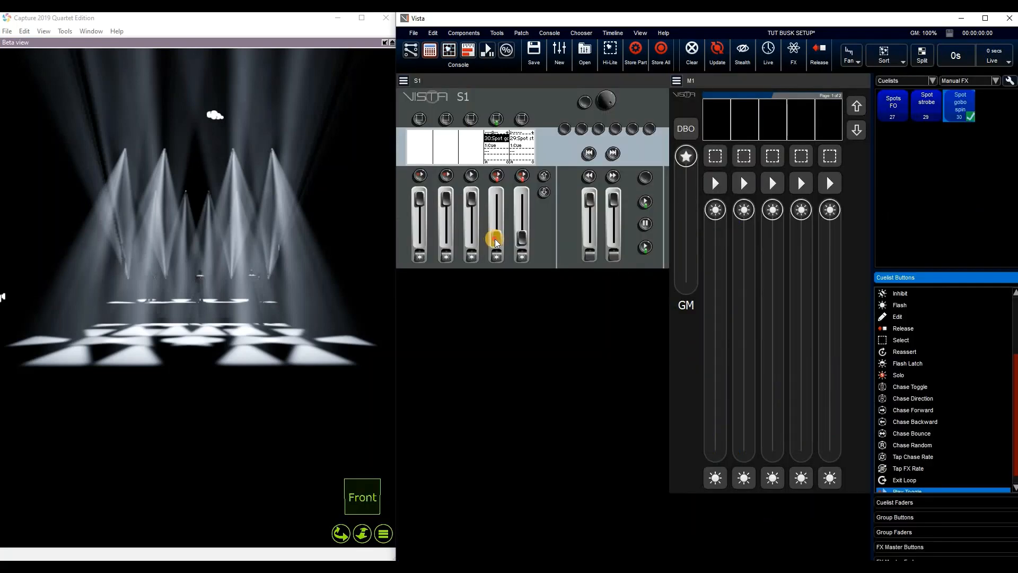
{"action": "left_click", "coordinate": [497, 239]}
{"action": "left_click_drag", "start_coordinate": [498, 224], "coordinate": [499, 247]}
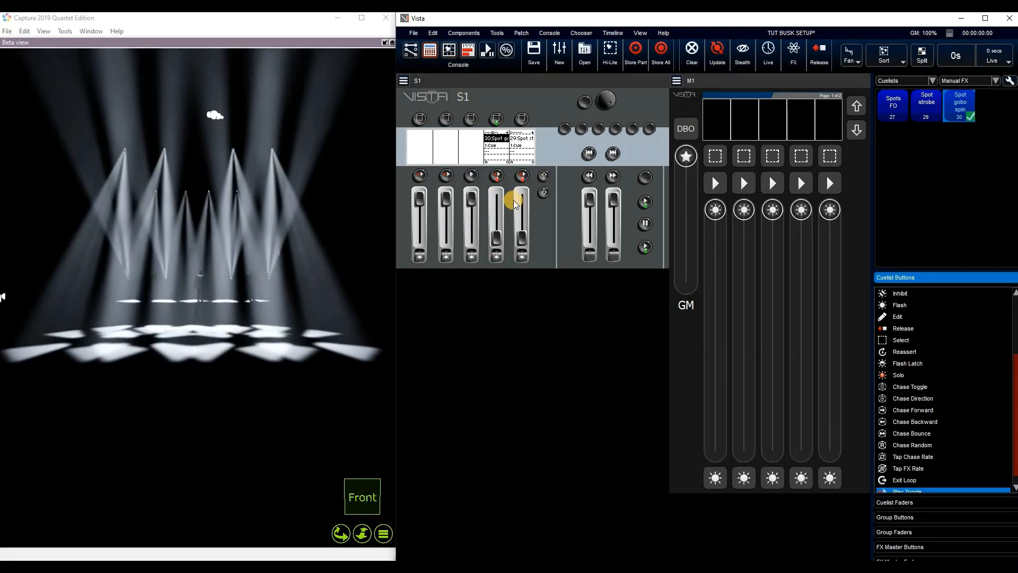
{"action": "left_click", "coordinate": [446, 53]}
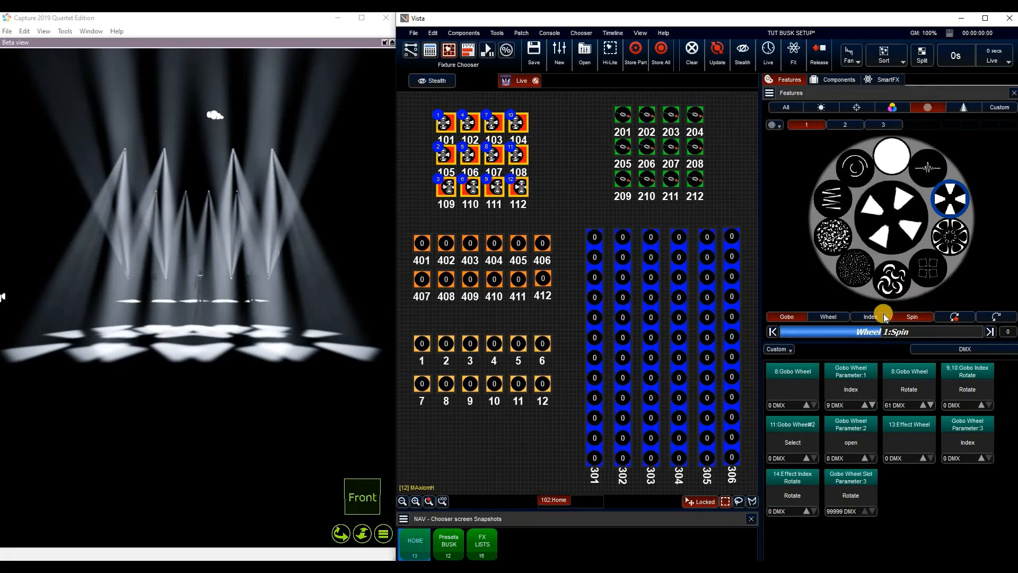
{"action": "left_click", "coordinate": [430, 51]}
{"action": "left_click", "coordinate": [498, 145]}
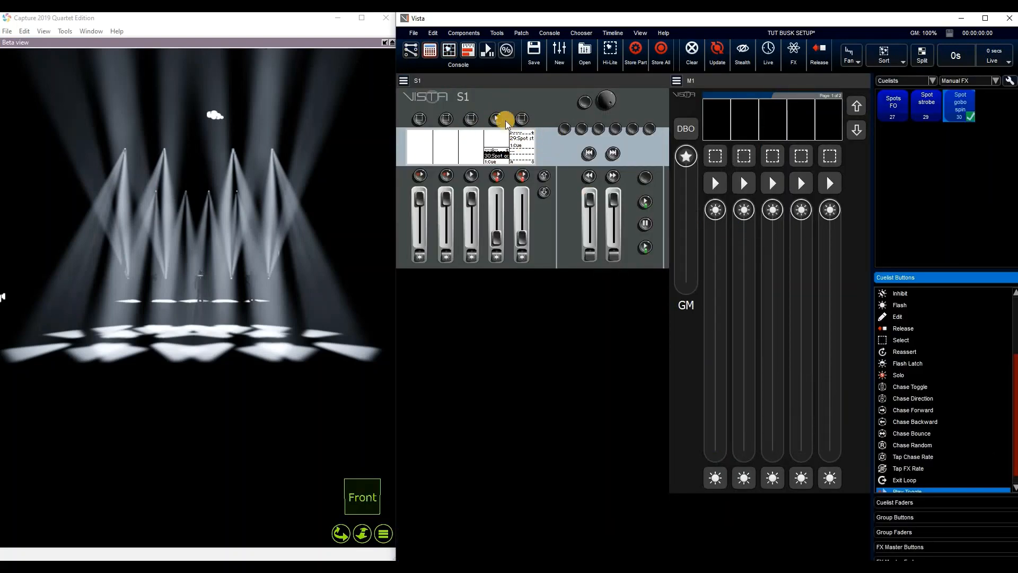
Start a new cuelist whose first cue has a timing of 0 secs and the name SPIN
{"action": "key", "text": "shift"}
{"action": "left_click", "coordinate": [449, 51]}
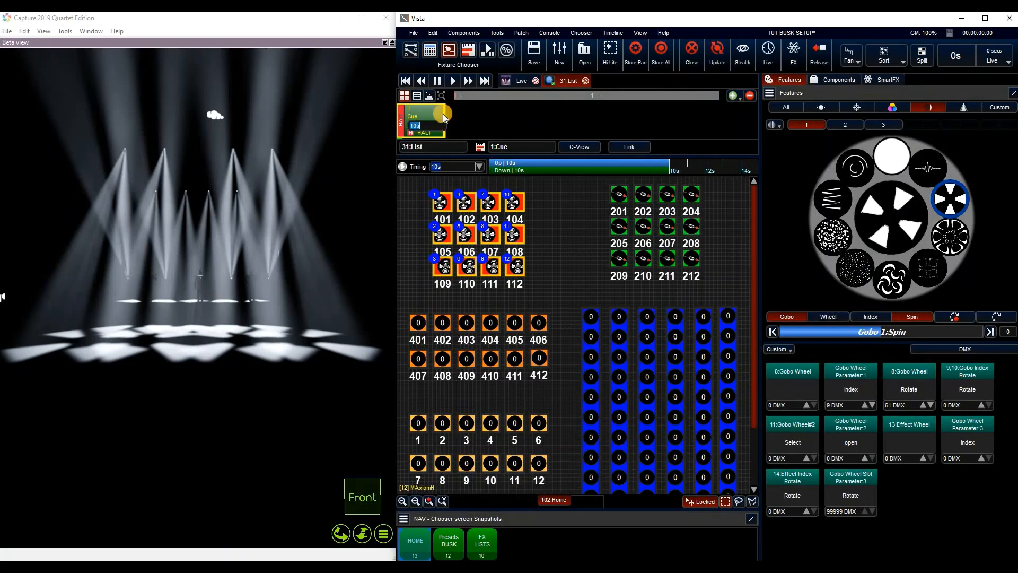
{"action": "key", "text": "ctrl+z"}
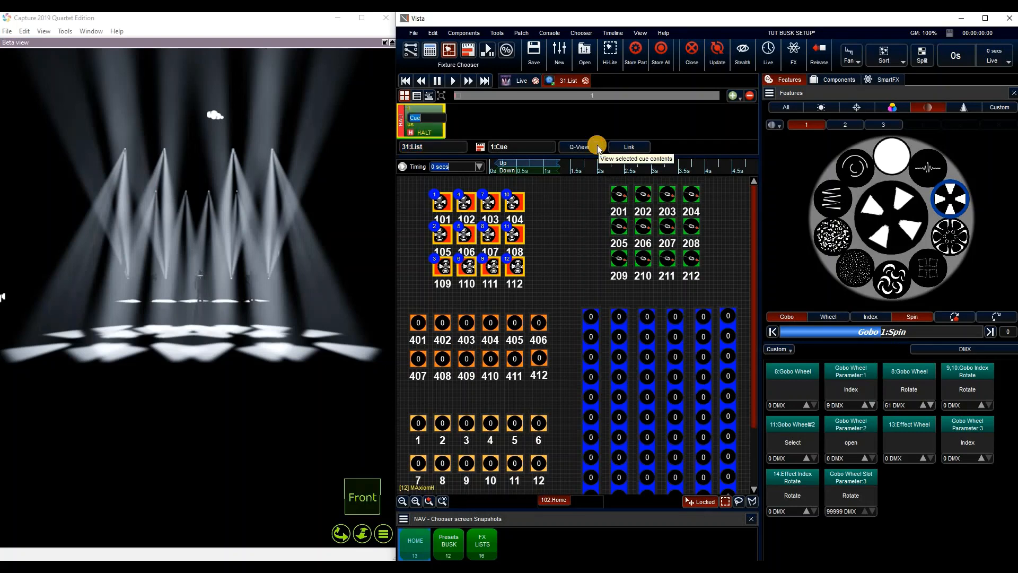
{"action": "key", "text": "shift"}
{"action": "type", "text": "IN"}
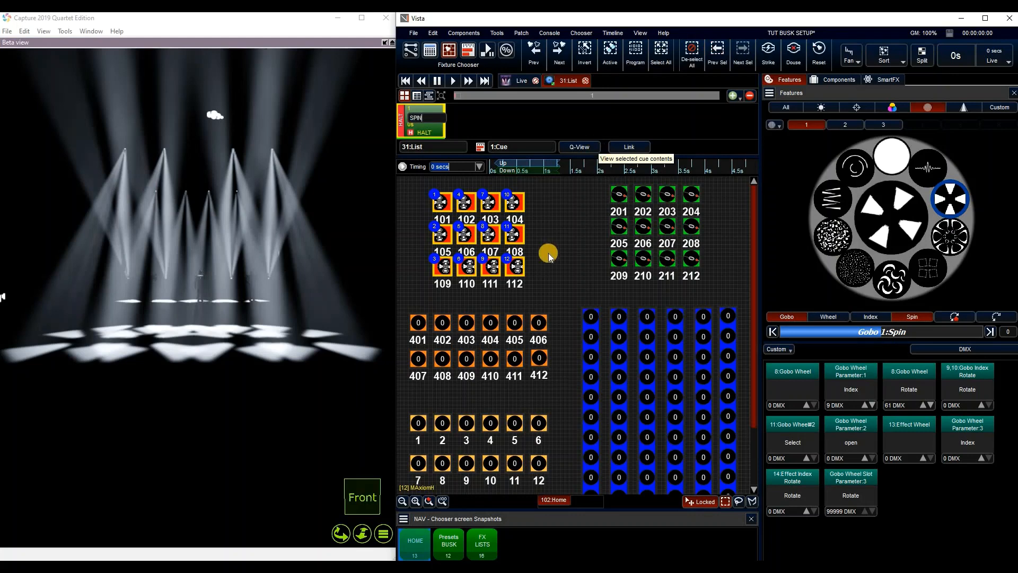
{"action": "key", "text": "Return"}
Select spots 101 to 112 and set their gobo wheel to Spin in the SPIN cue
{"action": "left_click_drag", "start_coordinate": [420, 192], "coordinate": [542, 288]}
{"action": "left_click", "coordinate": [910, 316]}
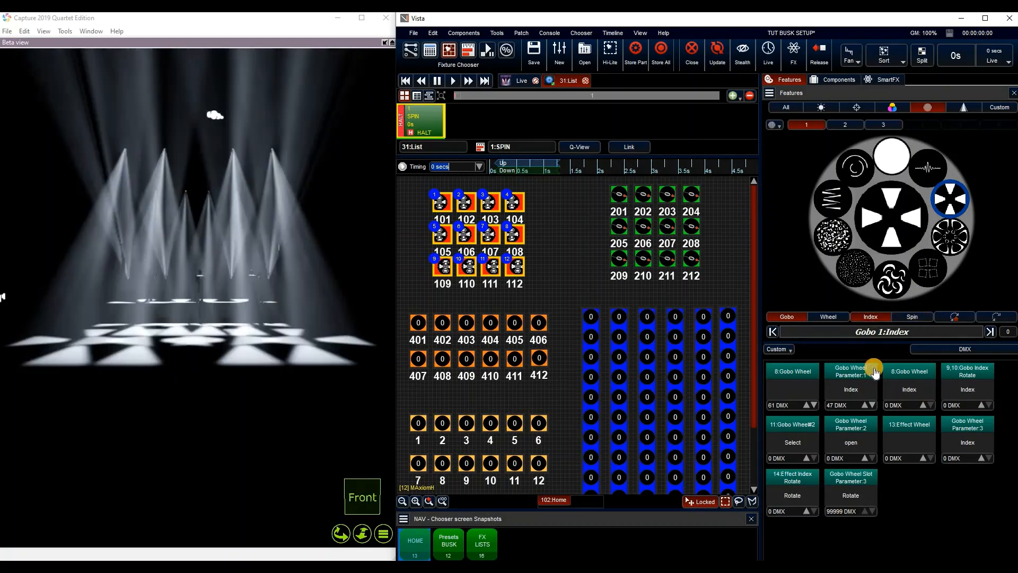
{"action": "left_click", "coordinate": [889, 317]}
{"action": "left_click", "coordinate": [900, 317]}
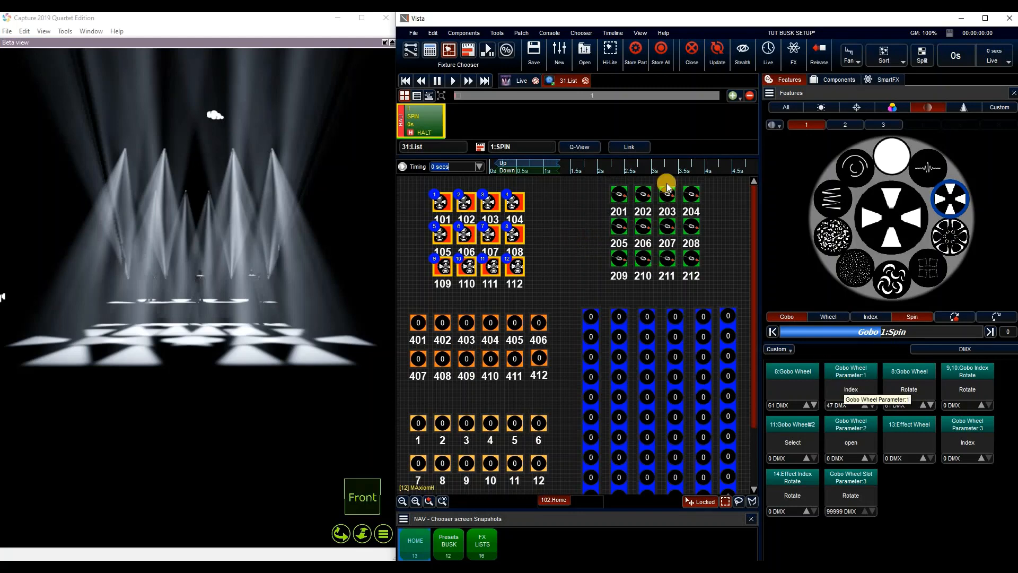
Close the new cuelist, saving it under the name SPIN MODE and releasing it
{"action": "left_click", "coordinate": [692, 57]}
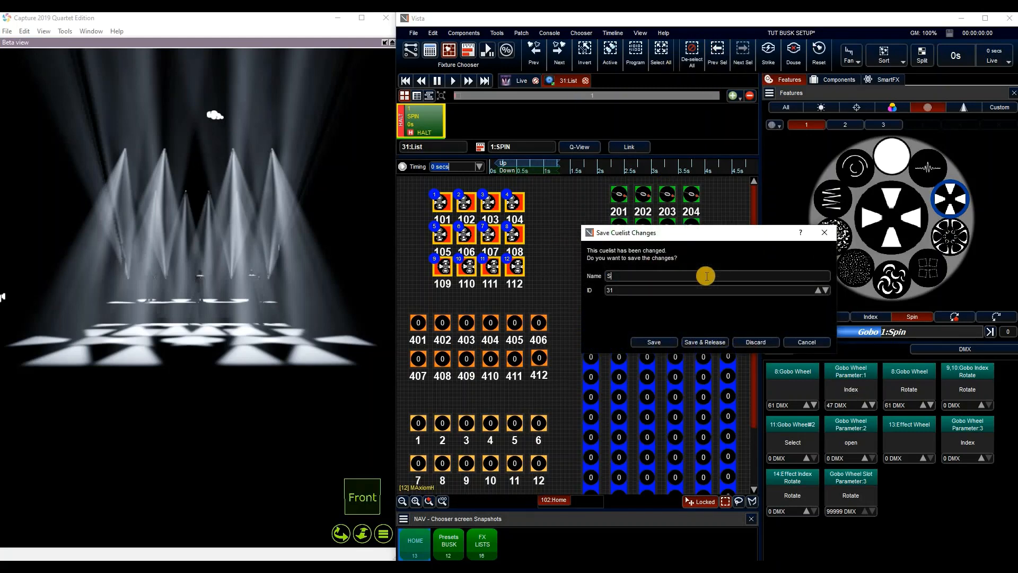
{"action": "type", "text": "SPIN MODE"}
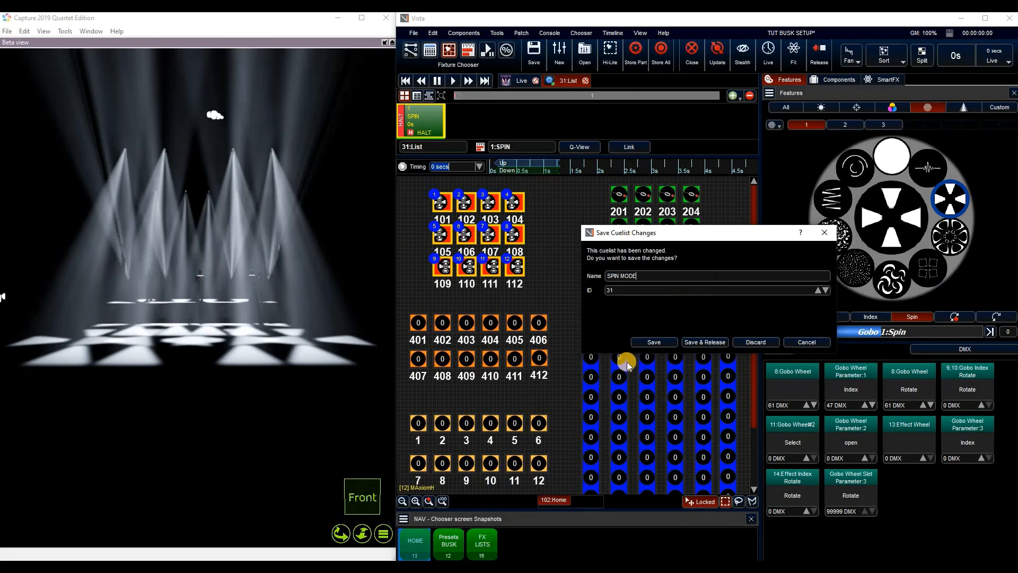
{"action": "left_click", "coordinate": [702, 343]}
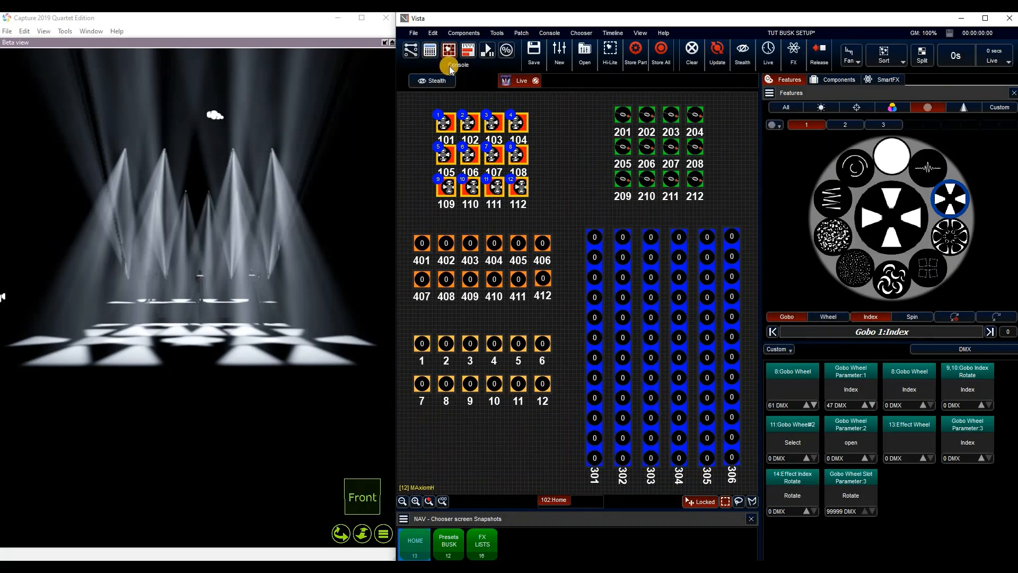
Assign Play Toggle for the SPIN MODE cuelist to the button above S1's fourth playback and float the S1 panel
{"action": "left_click", "coordinate": [431, 49]}
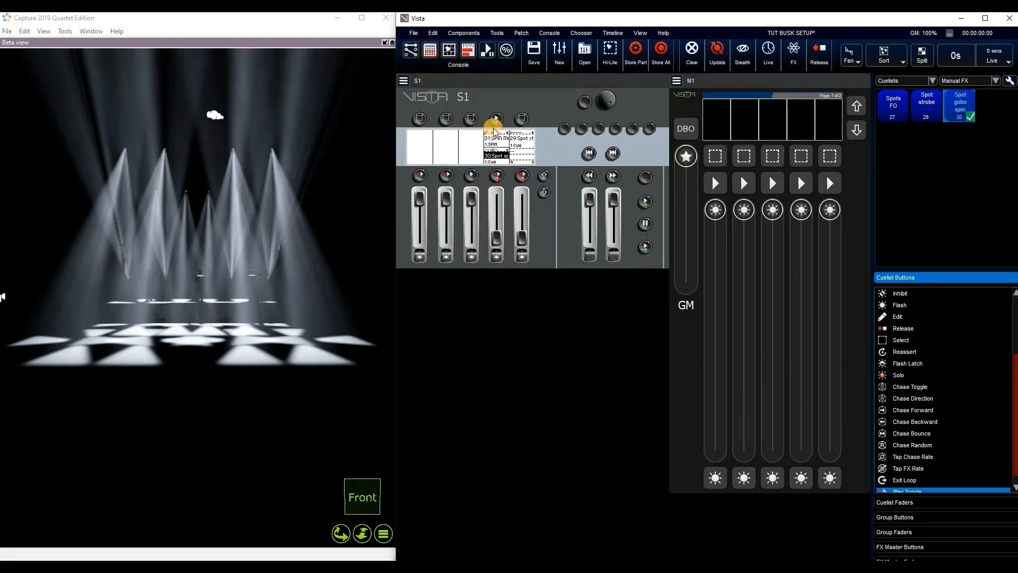
{"action": "left_click_drag", "start_coordinate": [918, 492], "coordinate": [498, 119]}
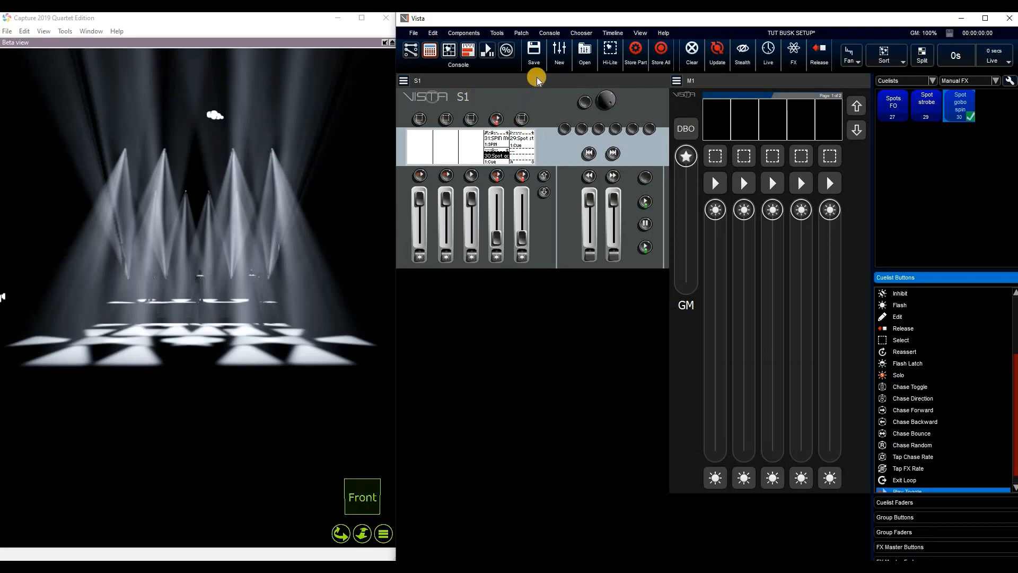
{"action": "double_click", "coordinate": [552, 85]}
{"action": "left_click_drag", "start_coordinate": [471, 54], "coordinate": [417, 59]}
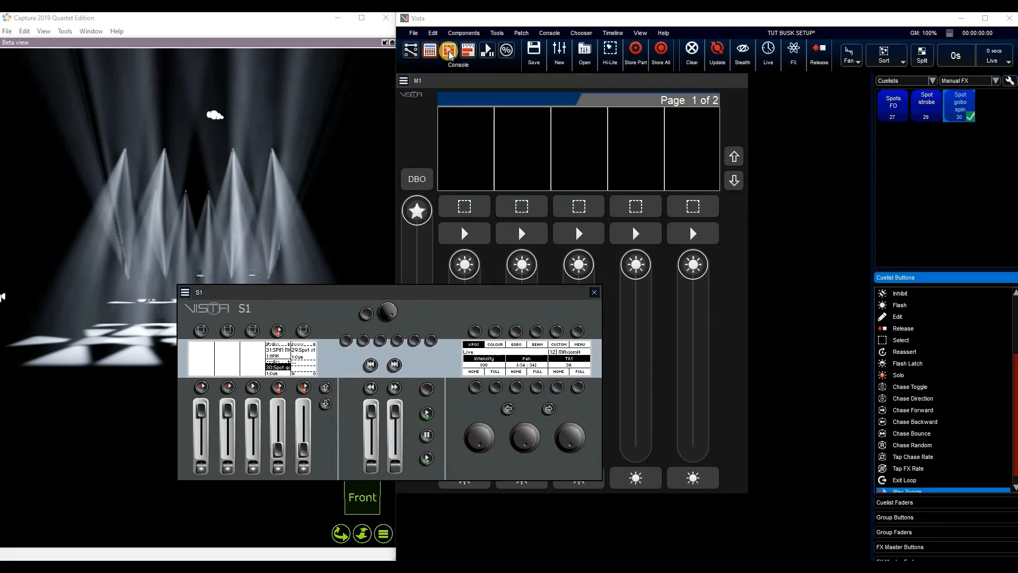
Place the floating S1 panel over the fixture layout and try toggling SPIN MODE on and off
{"action": "left_click", "coordinate": [450, 50]}
{"action": "left_click_drag", "start_coordinate": [648, 330], "coordinate": [442, 362]}
{"action": "left_click", "coordinate": [440, 362]}
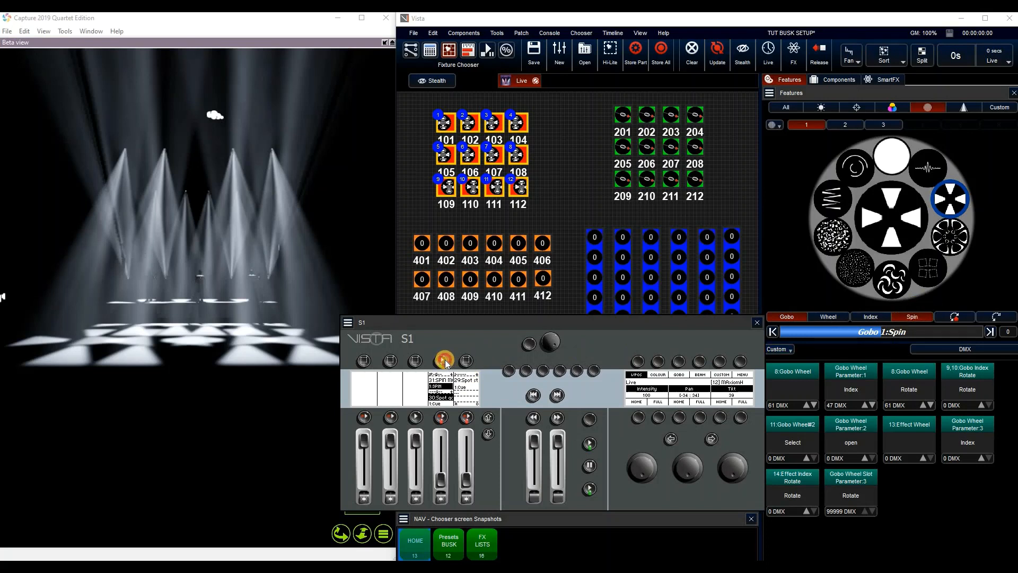
{"action": "left_click", "coordinate": [446, 362]}
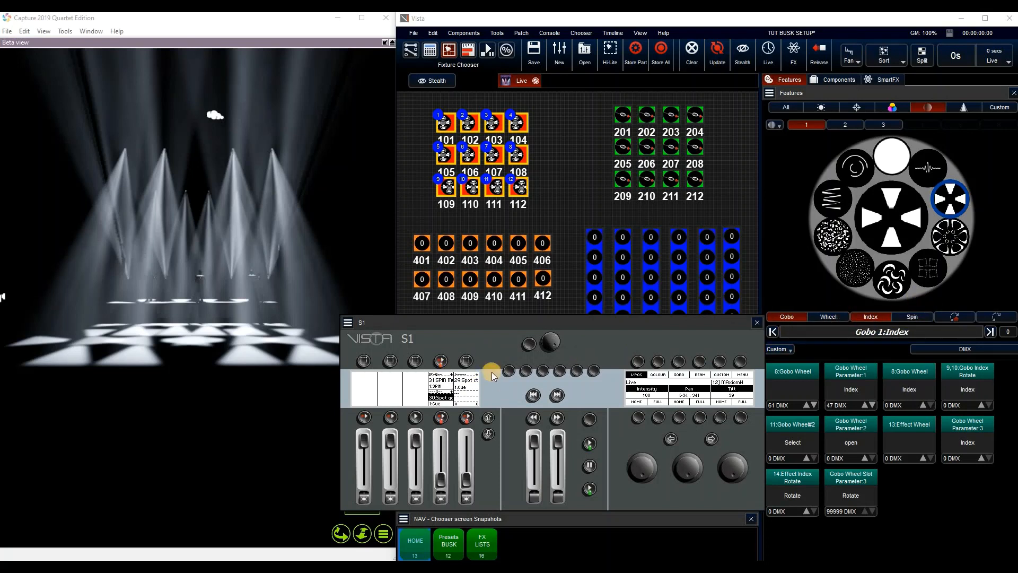
Try the gobo spin fader, toggle SPIN MODE during the test, and raise the Spot strobe fader alongside it
{"action": "left_click", "coordinate": [438, 481]}
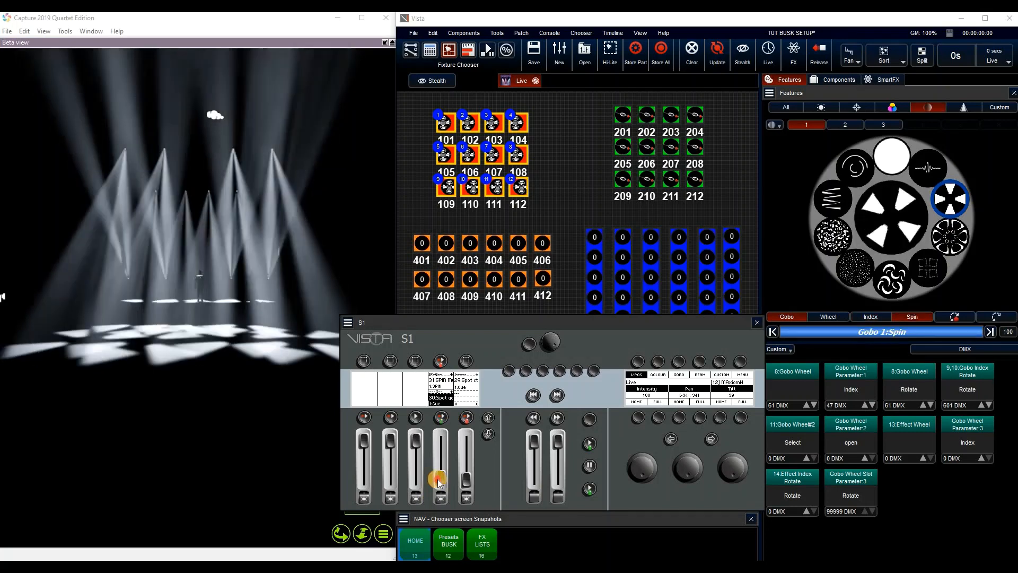
{"action": "left_click_drag", "start_coordinate": [438, 480], "coordinate": [445, 447]}
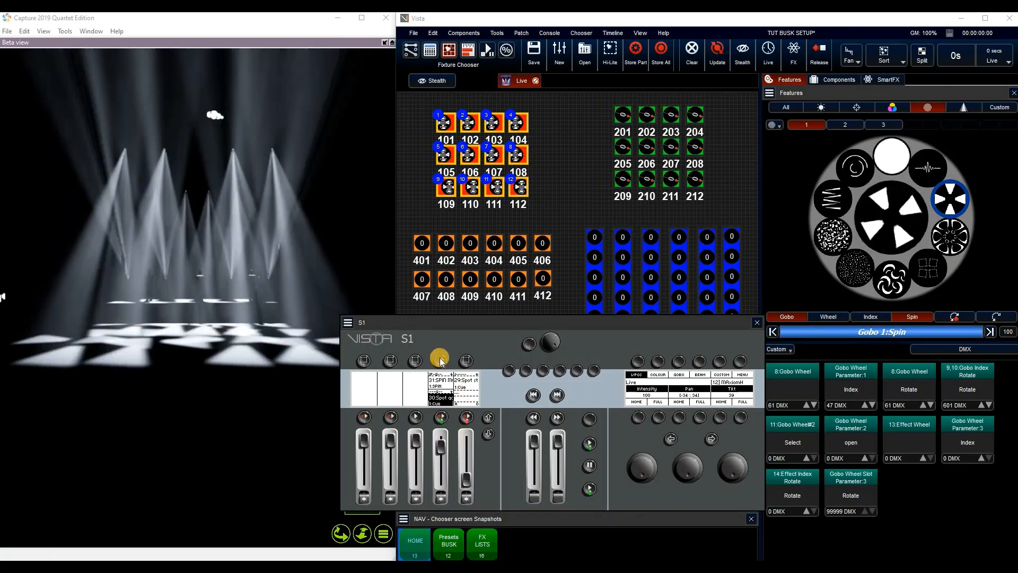
{"action": "left_click", "coordinate": [440, 360]}
{"action": "left_click", "coordinate": [448, 480]}
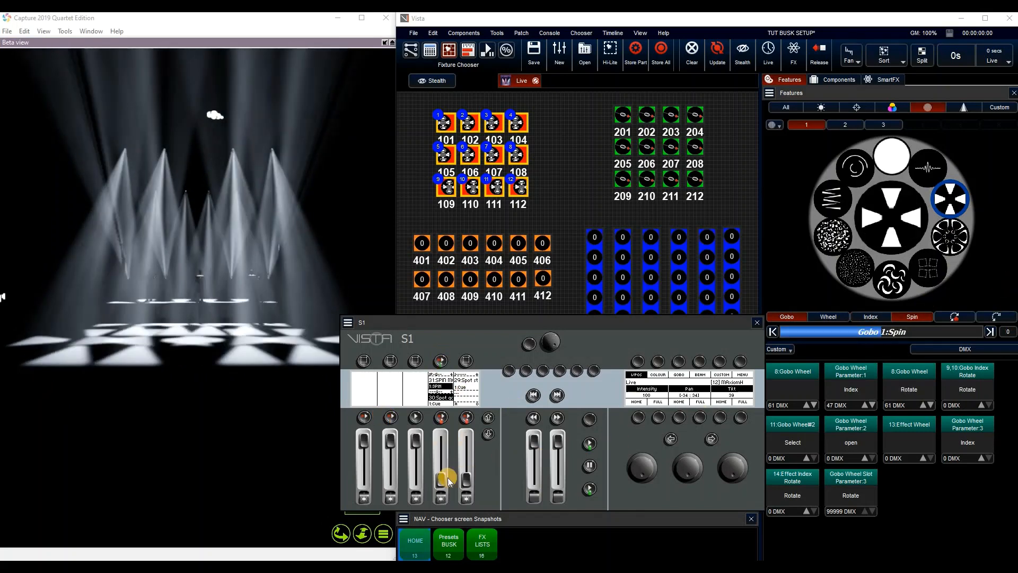
{"action": "mouse_move", "coordinate": [448, 480]}
{"action": "left_mouse_down"}
{"action": "mouse_move", "coordinate": [439, 443]}
{"action": "mouse_move", "coordinate": [445, 460]}
{"action": "mouse_move", "coordinate": [448, 441]}
{"action": "mouse_move", "coordinate": [446, 454]}
{"action": "mouse_move", "coordinate": [467, 474]}
{"action": "left_mouse_up"}
{"action": "left_click", "coordinate": [561, 495]}
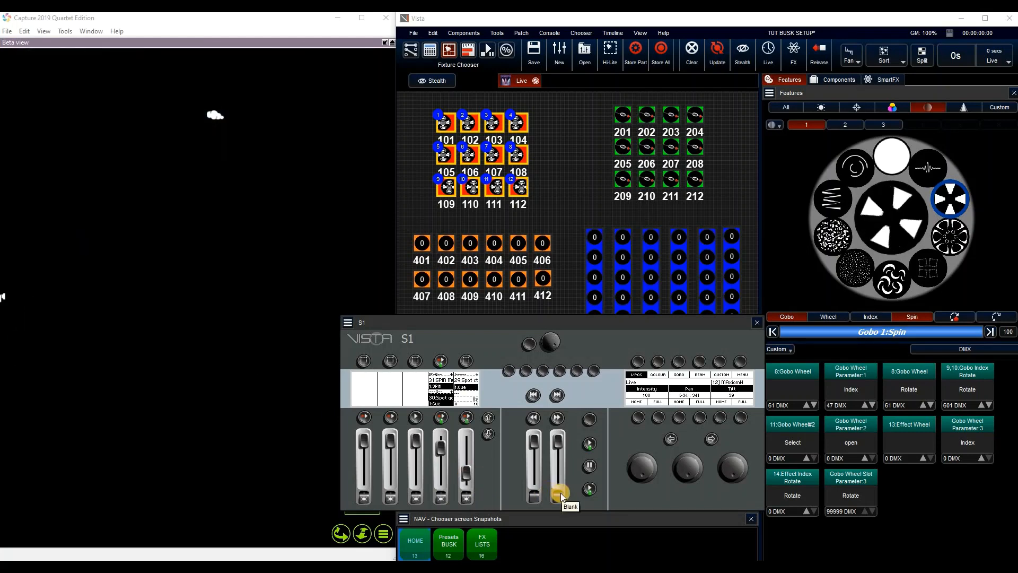
Try the play toggles of the Spot gobo spin and Spot strobe playbacks in combination
{"action": "left_click", "coordinate": [464, 420]}
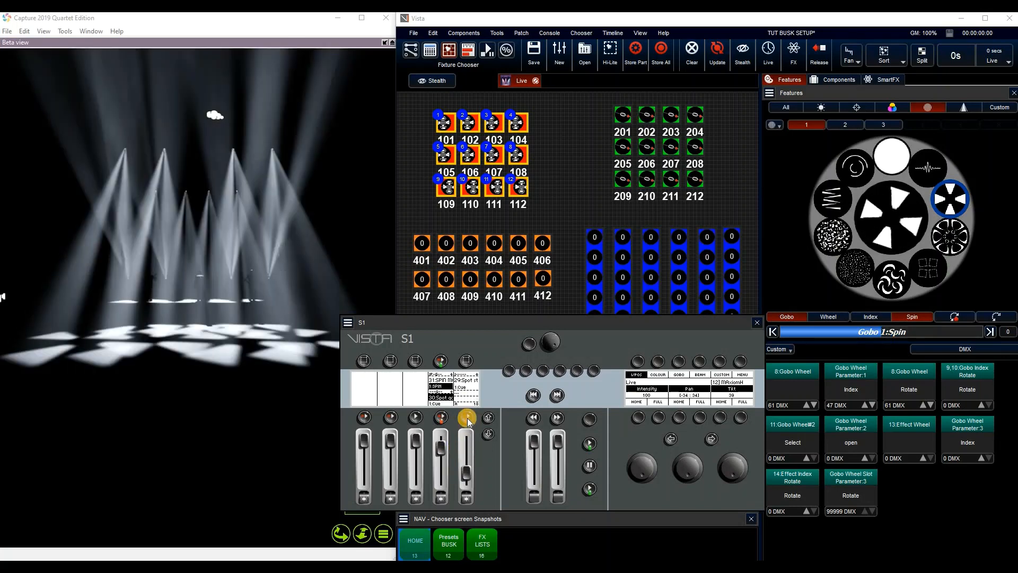
{"action": "left_click", "coordinate": [438, 419]}
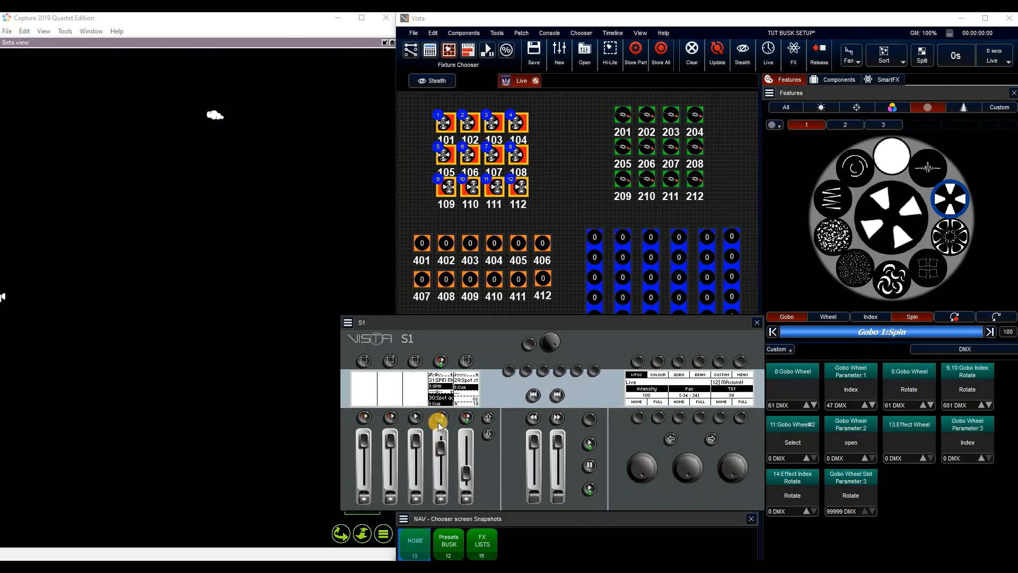
{"action": "left_click", "coordinate": [466, 422]}
{"action": "left_click", "coordinate": [441, 447]}
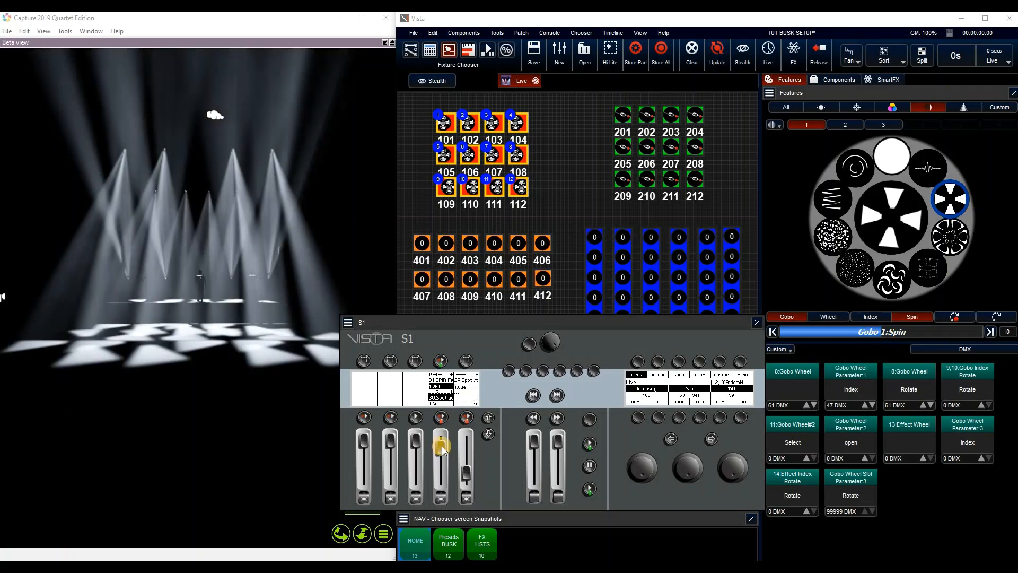
{"action": "left_click", "coordinate": [443, 420]}
{"action": "left_click", "coordinate": [467, 418]}
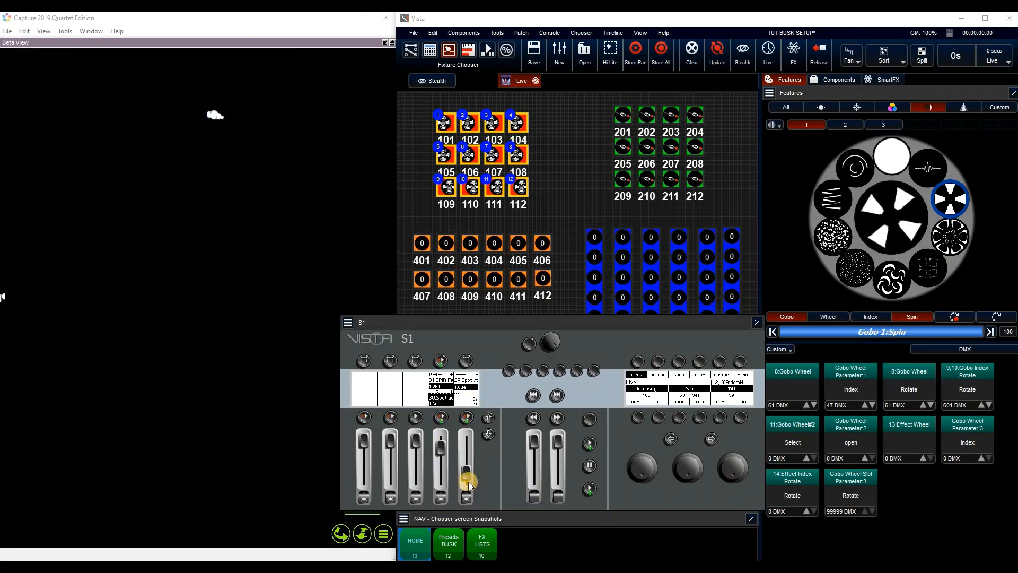
Lower the Spot strobe and Spot gobo spin faders fully and put the floating S1 panel away
{"action": "left_click_drag", "start_coordinate": [469, 481], "coordinate": [460, 525]}
{"action": "left_click_drag", "start_coordinate": [442, 447], "coordinate": [452, 486]}
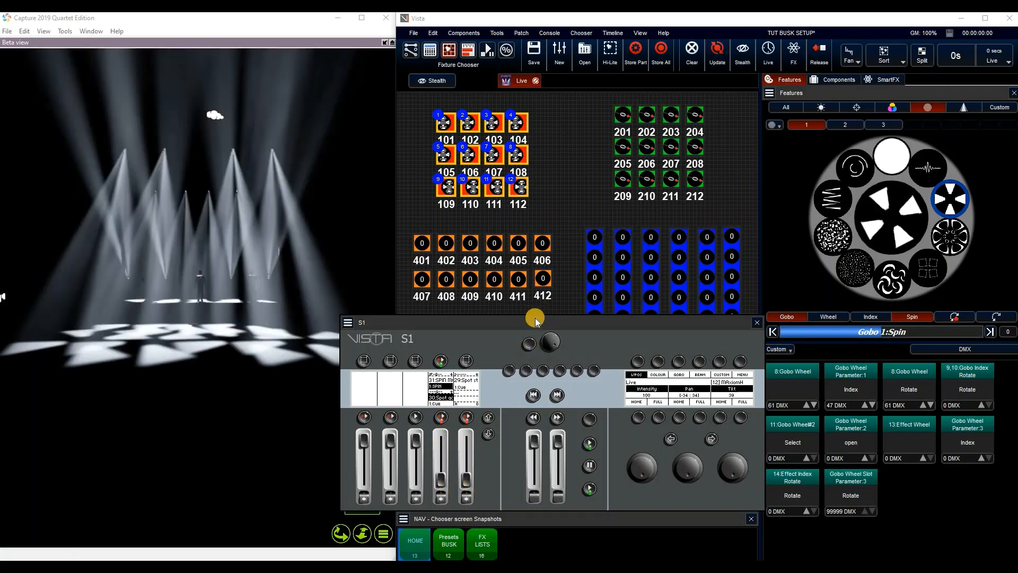
{"action": "left_click", "coordinate": [430, 51]}
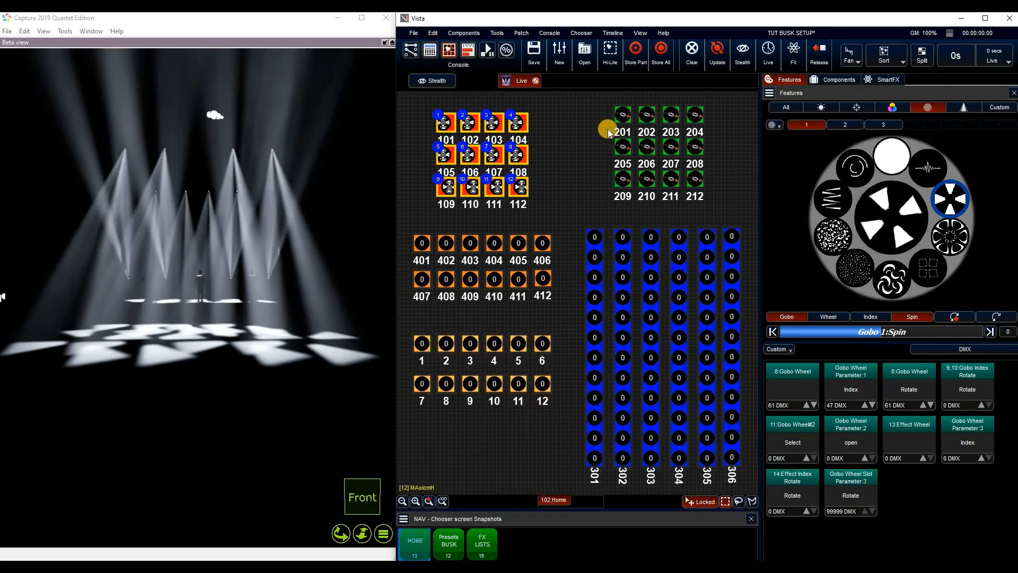
{"action": "left_click", "coordinate": [430, 51]}
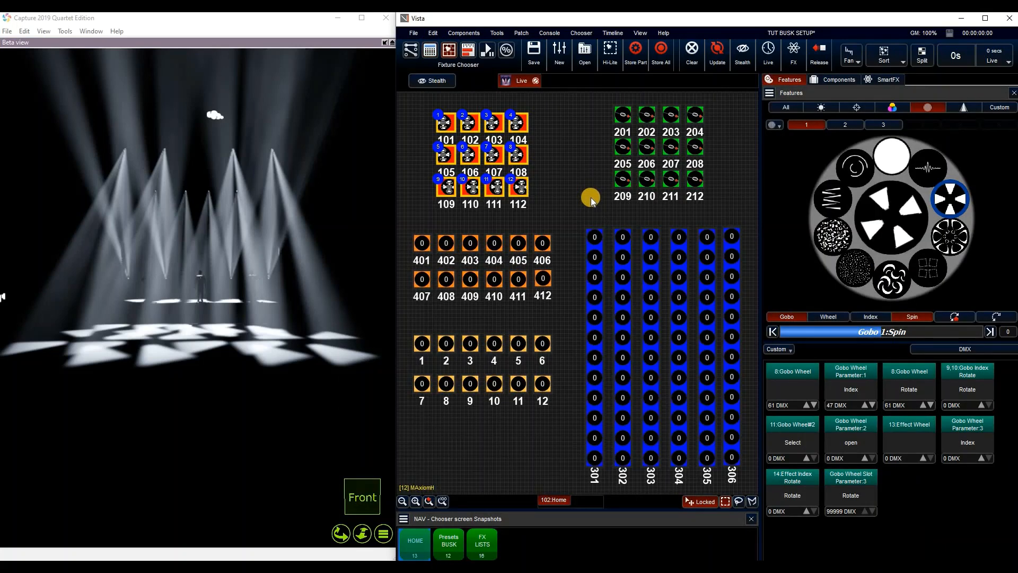